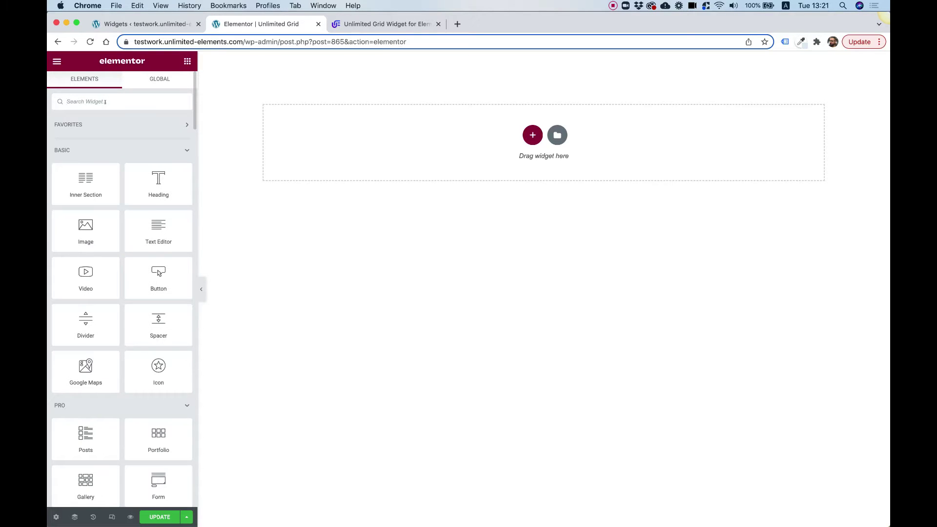
Step: Search widgets for 'unlim', drop an Unlimited Grid on the page, and expand its Items list
click(105, 102)
text(unlim)
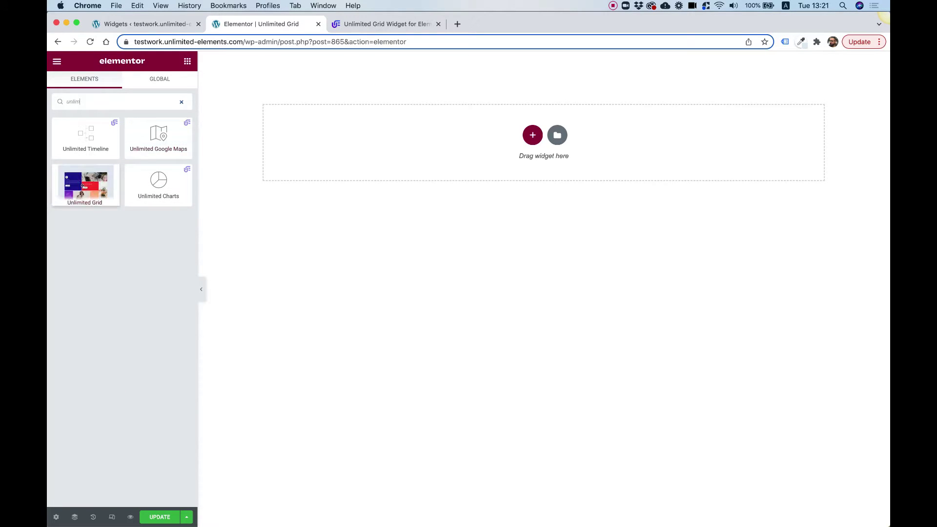
drag(86, 185, 493, 170)
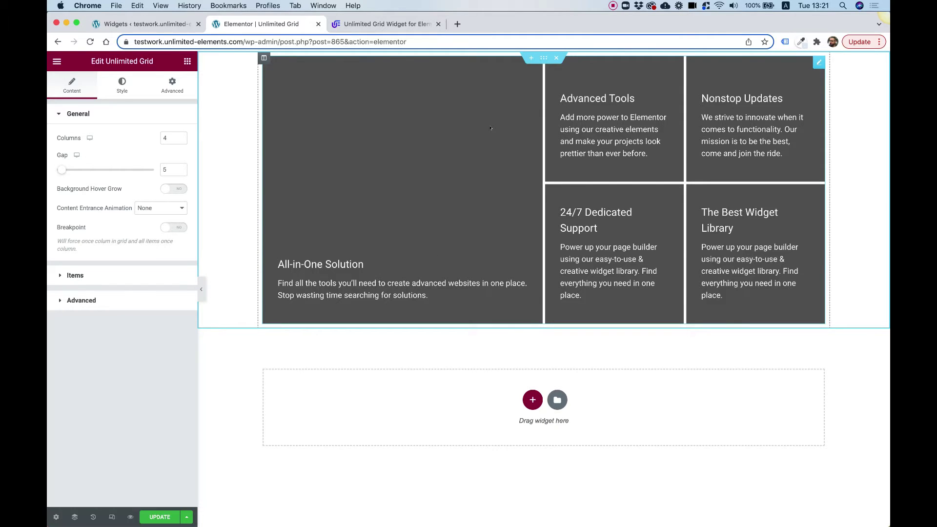
click(76, 276)
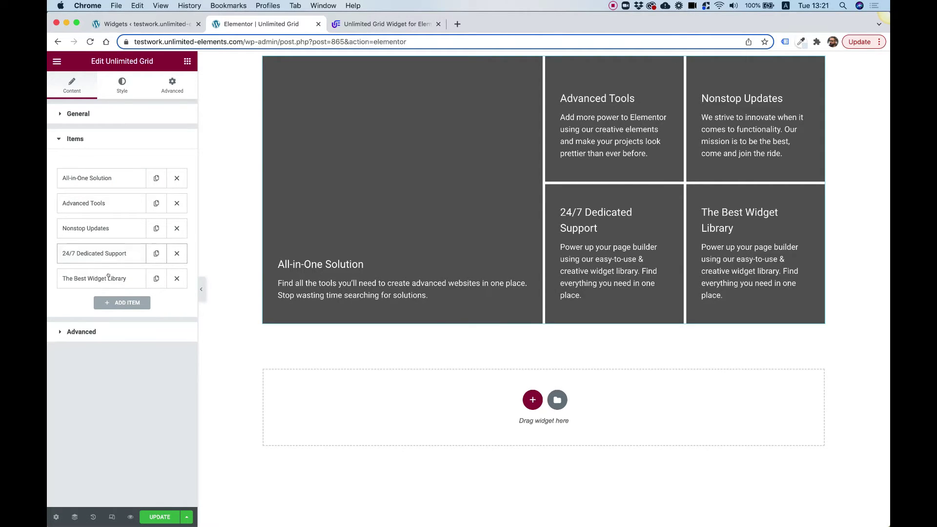
Step: Delete The Best Widget Library item and retitle the first tile 'United Kindomm'
click(177, 278)
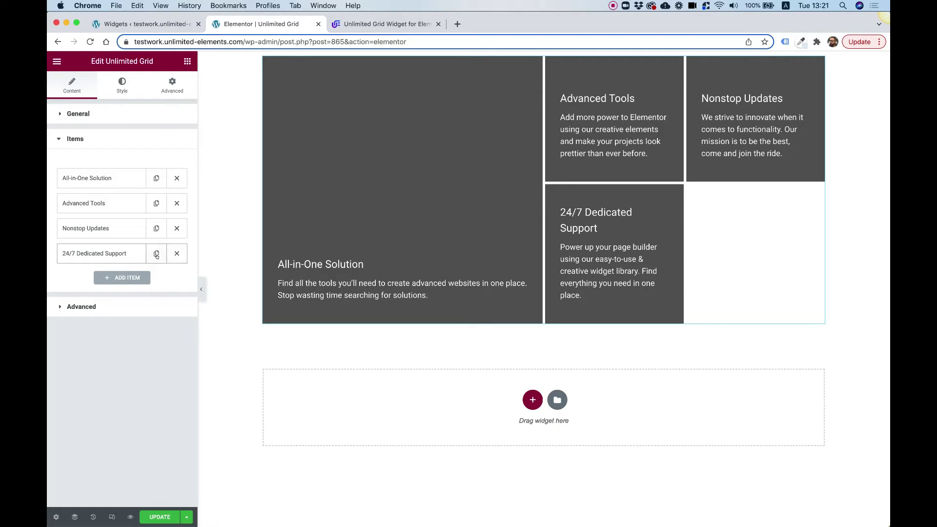
click(108, 181)
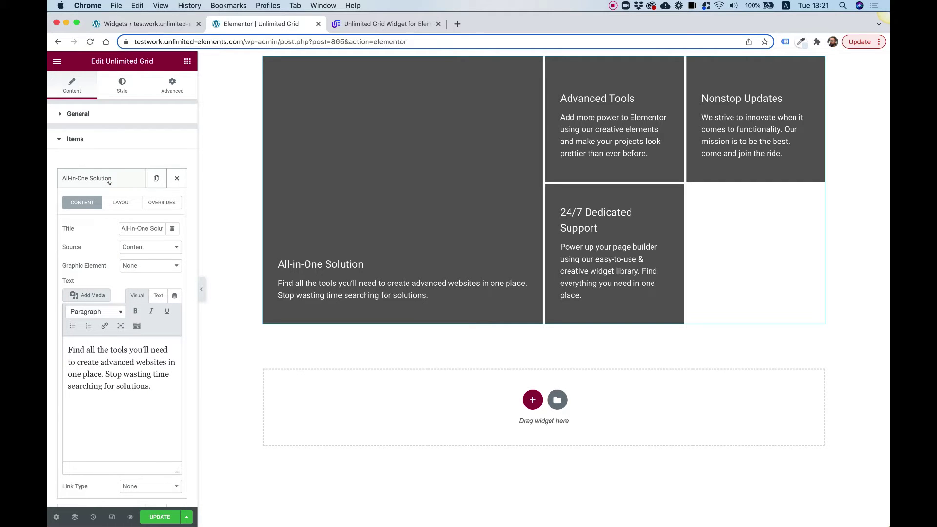
triple_click(138, 226)
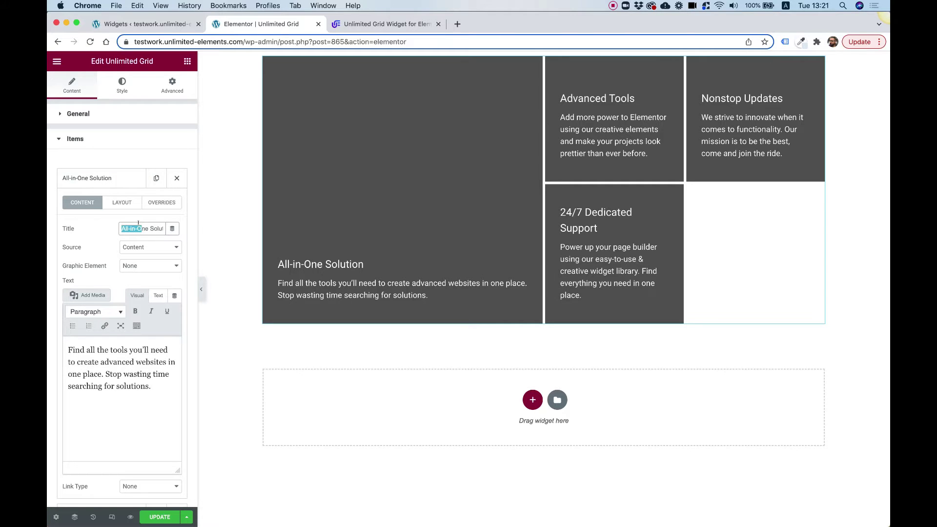
text(United Ki)
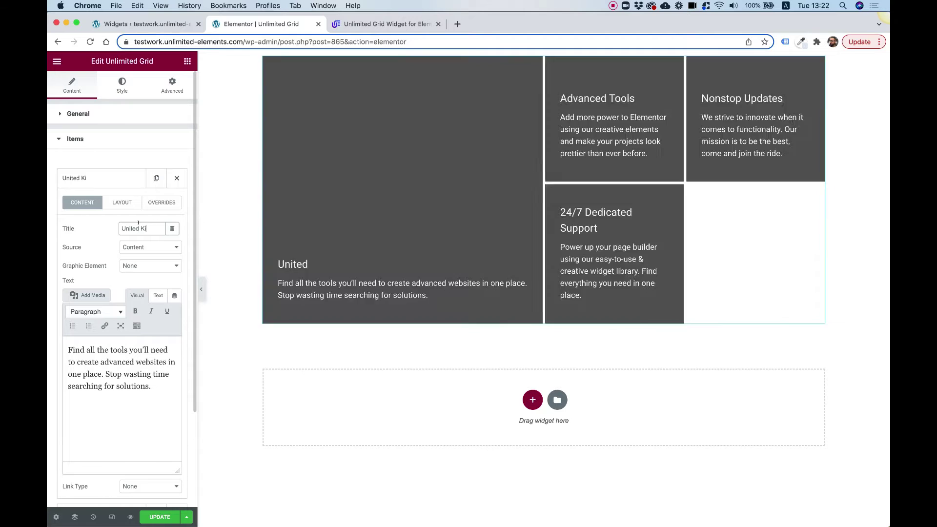
text(ndomm)
click(117, 381)
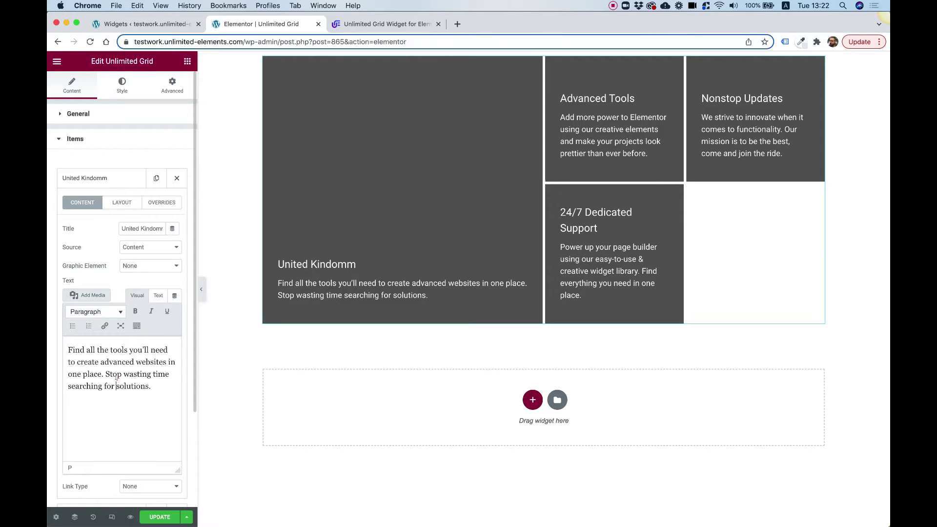
Step: Clear the first tile's description text and set its Graphic Element to None
key(super+a)
key(BackSpace)
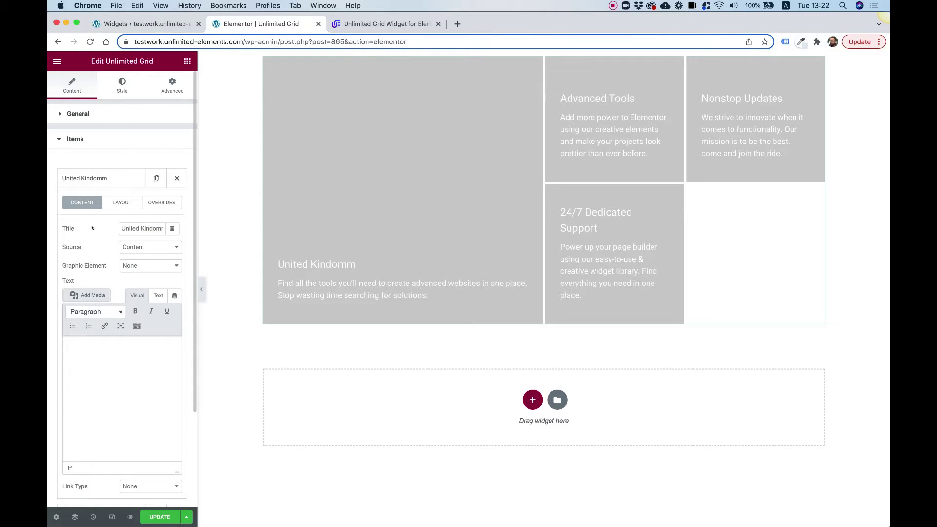
click(151, 267)
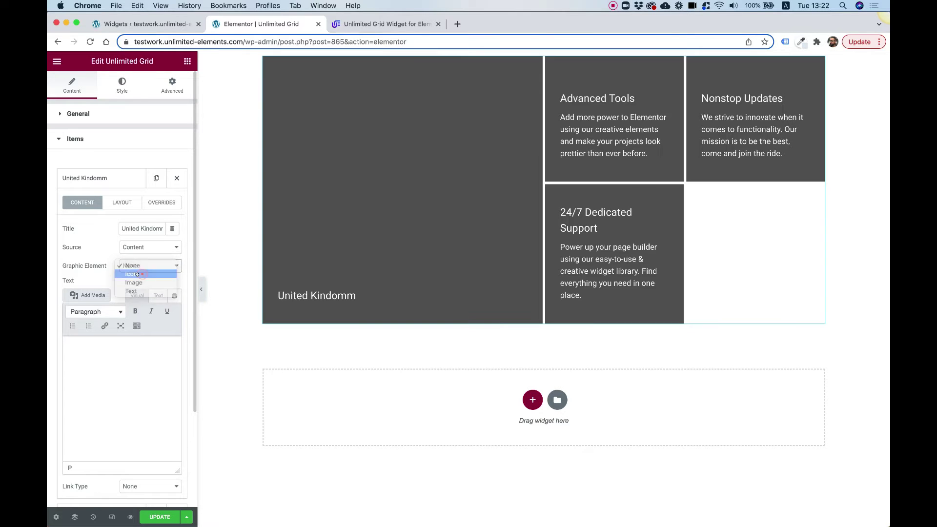
click(142, 274)
click(147, 266)
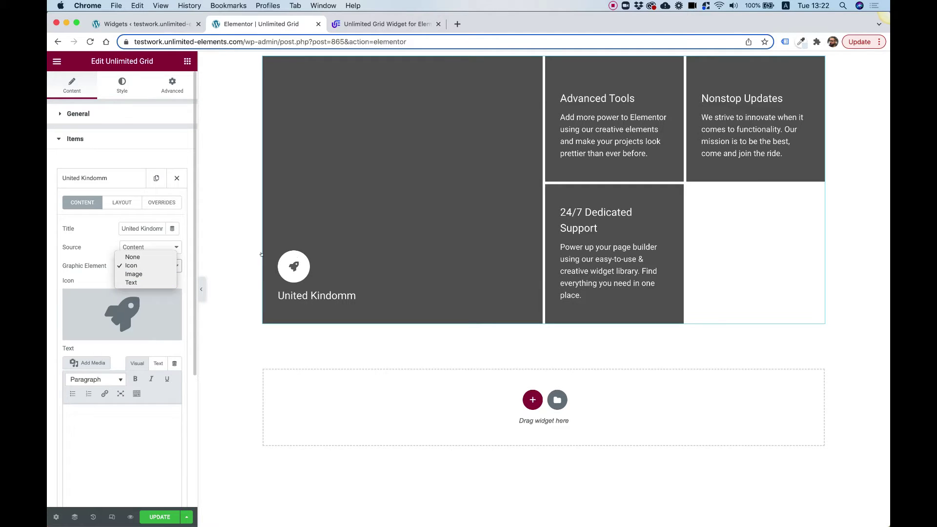
click(73, 255)
click(139, 265)
click(136, 258)
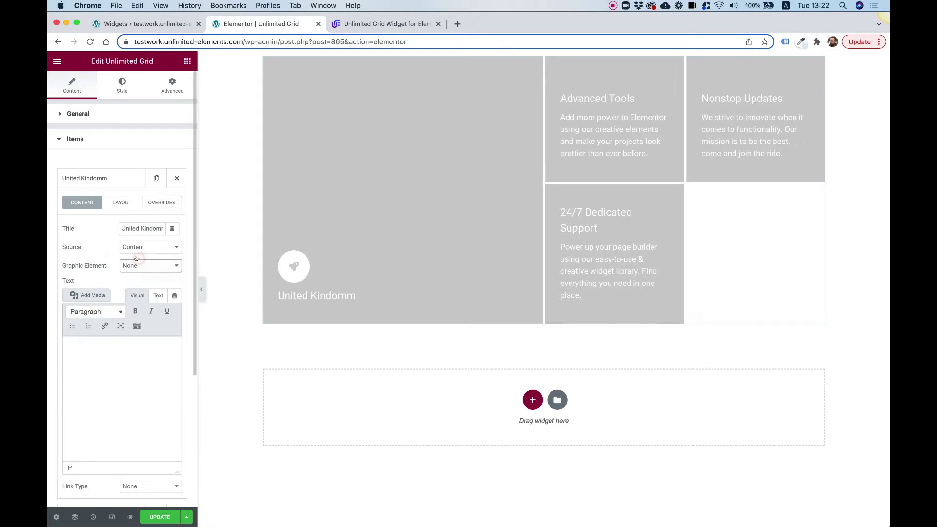
Step: Set Link Type to Button and correct the title to 'United Kindom'
scroll(121, 383, down, 2)
click(129, 425)
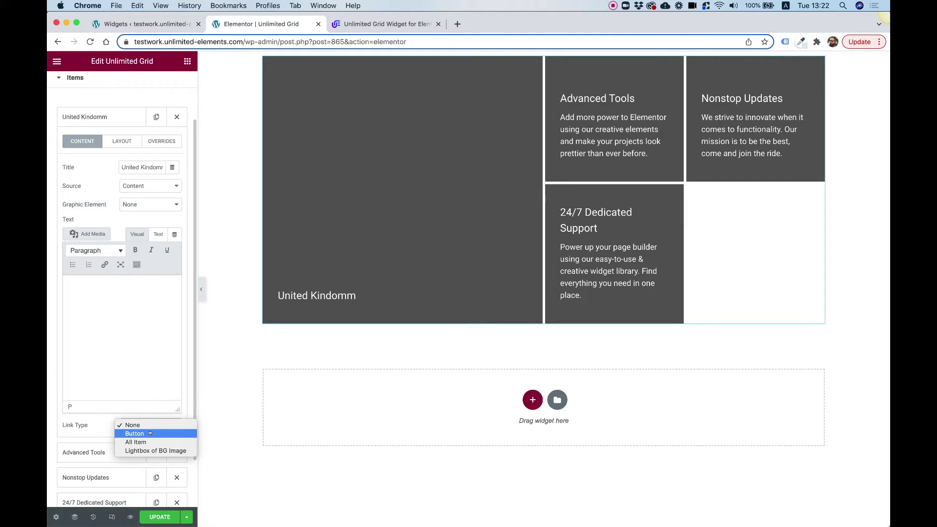
click(135, 433)
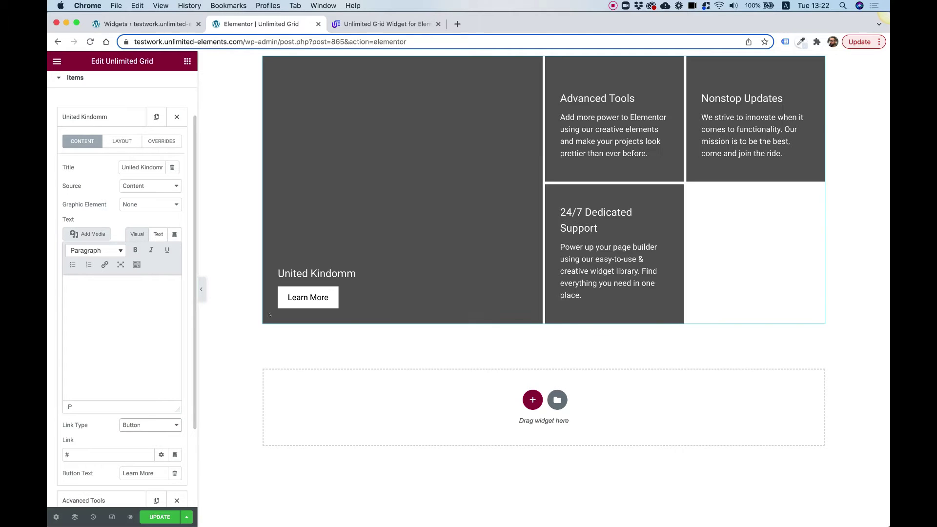
click(157, 167)
key(BackSpace)
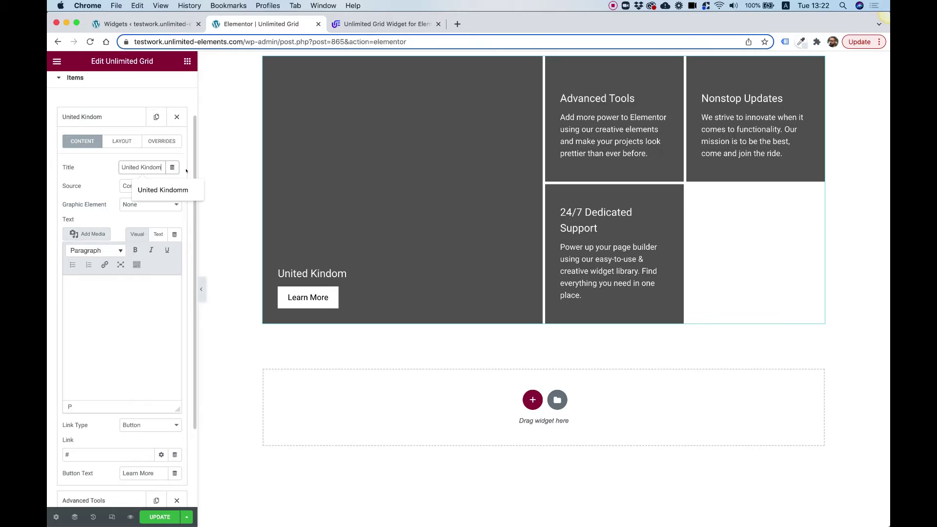
click(127, 142)
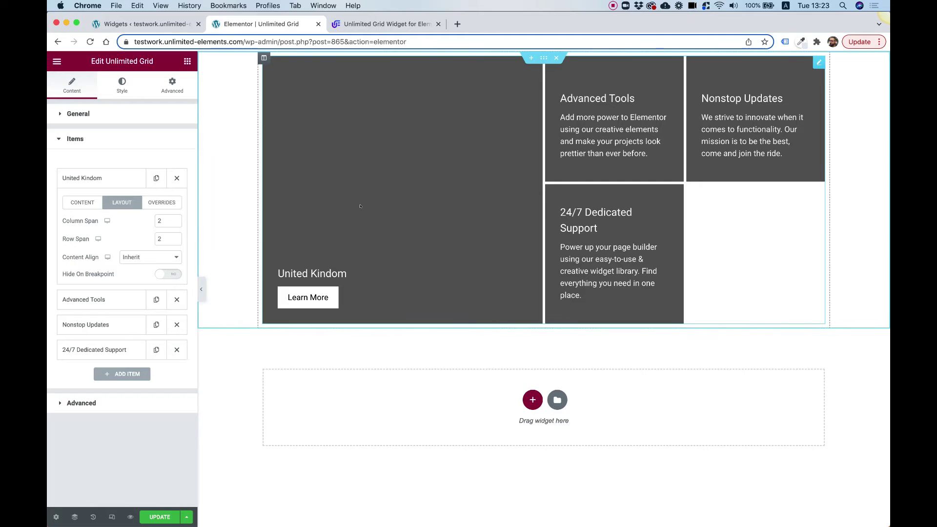
Step: Give the United Kindom tile Column Span 3 and Row Span 1
double_click(162, 220)
text(3)
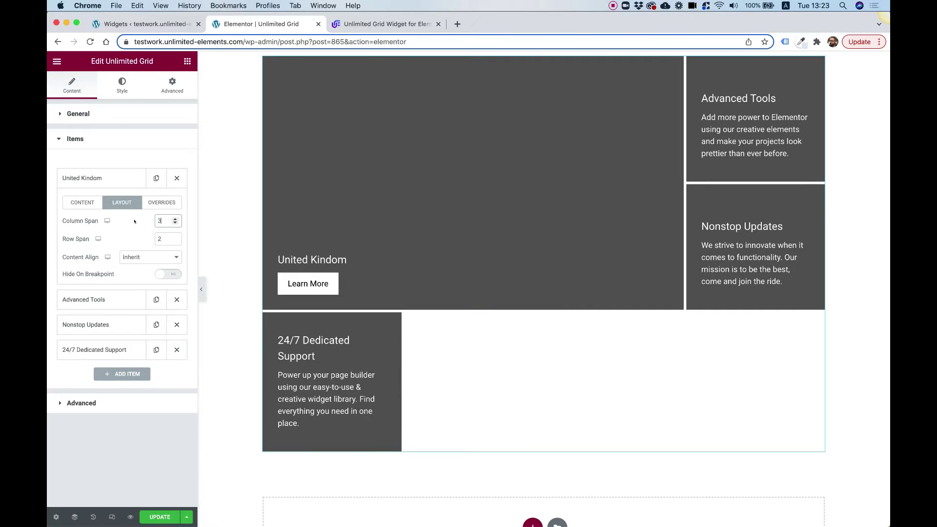
double_click(162, 238)
text(1)
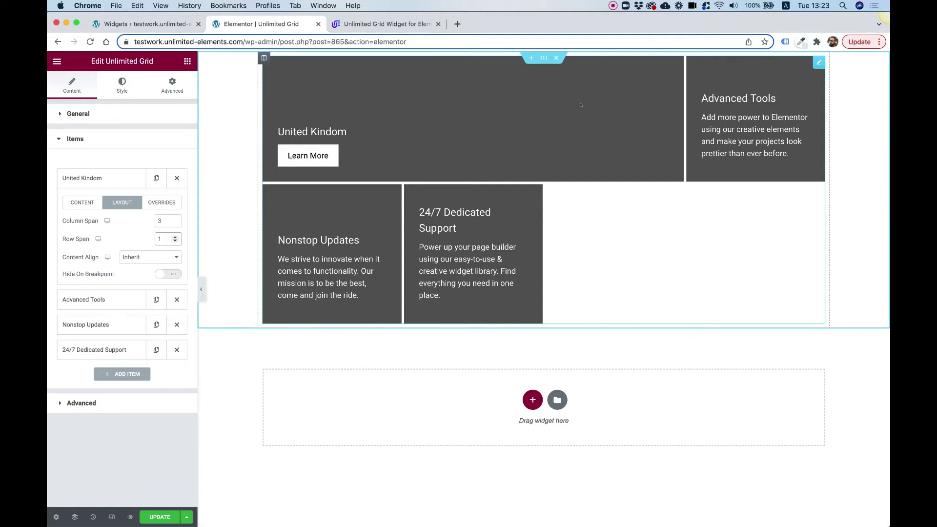
click(157, 201)
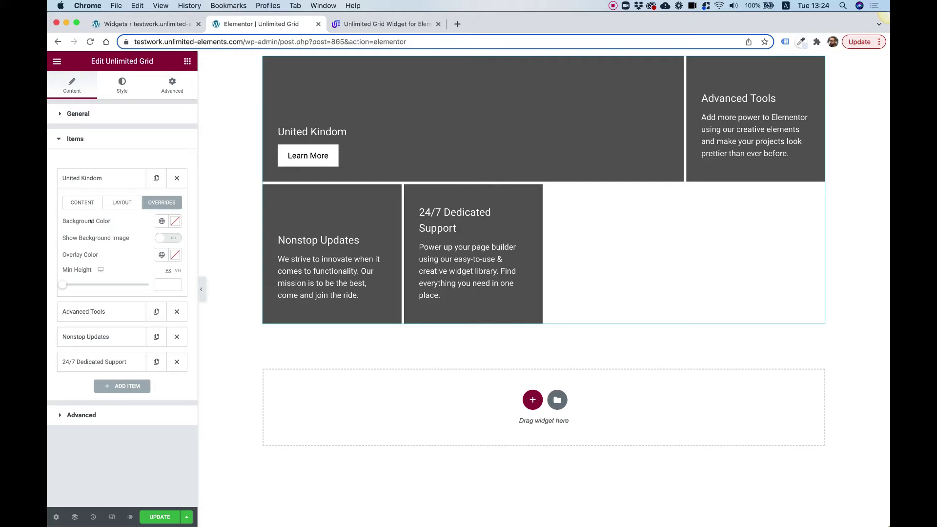
Step: Set the Stonehenge photo as the United Kindom tile's background, positioned center center
click(175, 220)
click(198, 270)
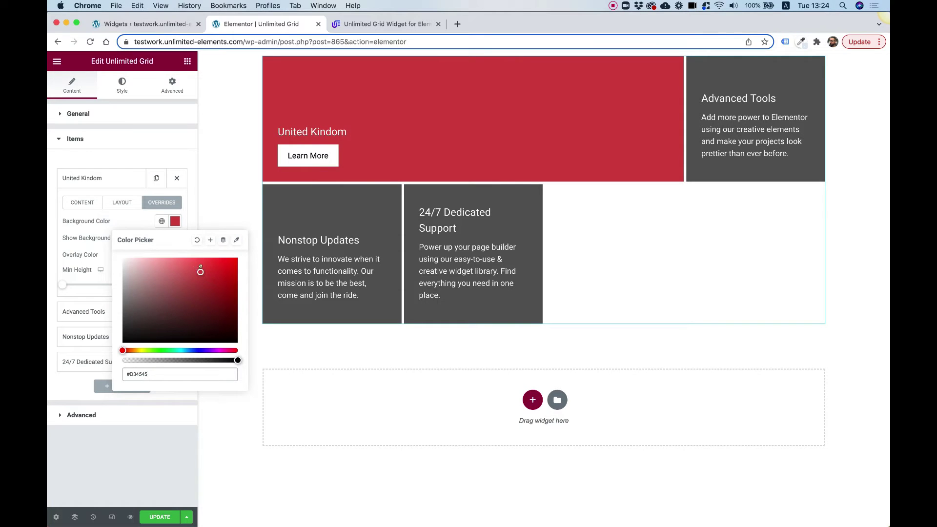
click(197, 240)
click(93, 238)
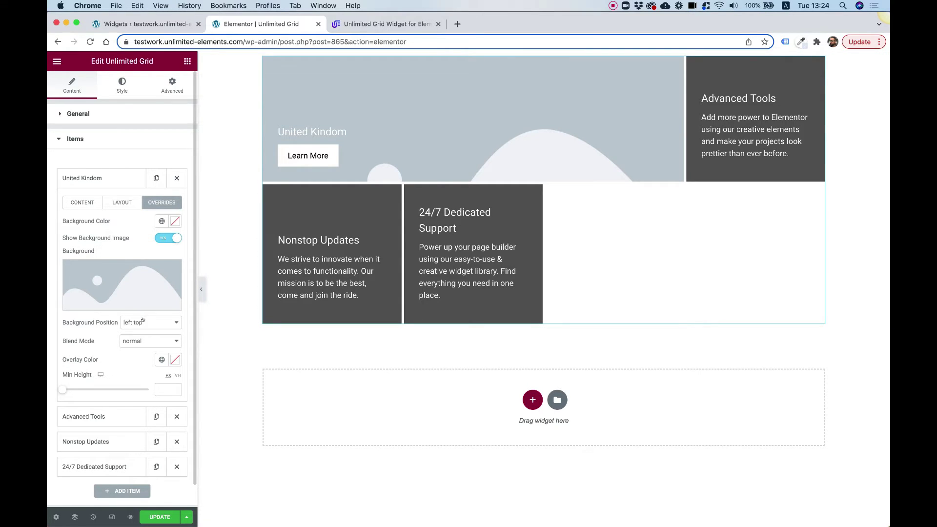
mouse_move(132, 262)
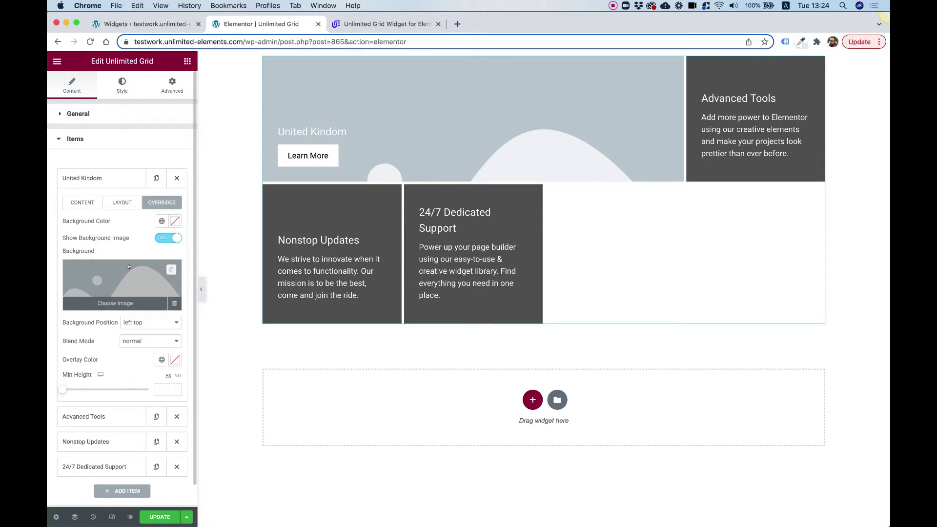
click(128, 266)
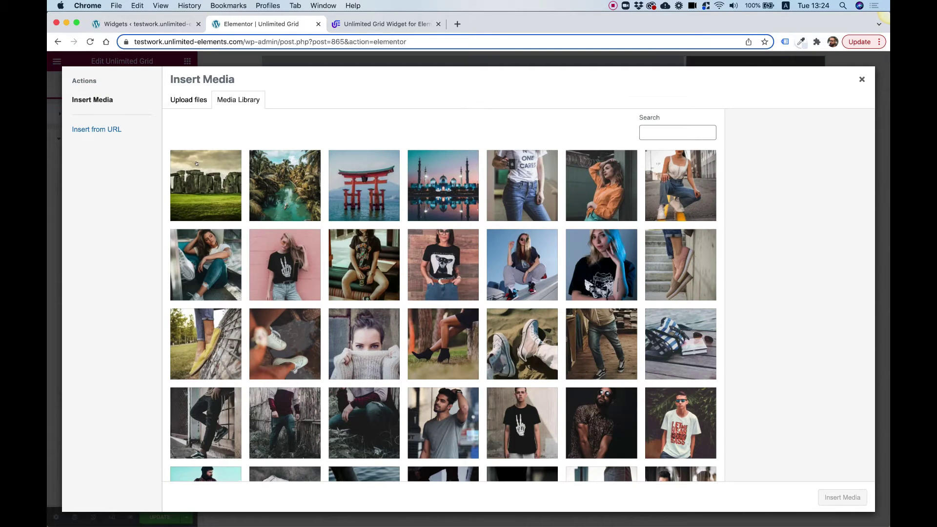
click(197, 164)
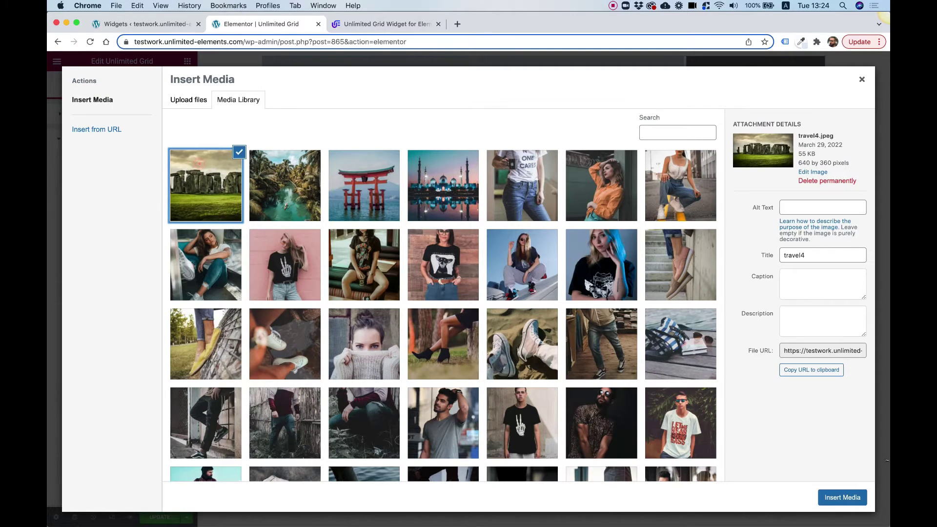
click(843, 497)
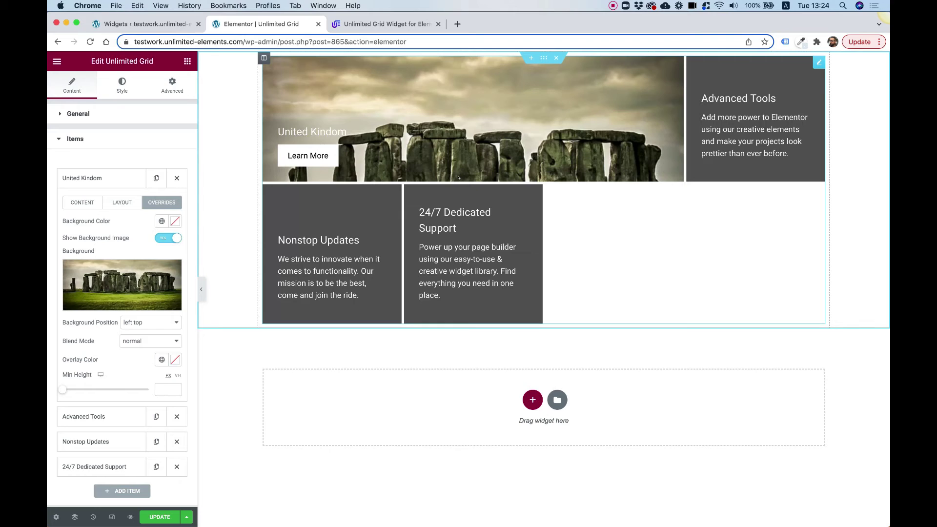
click(151, 322)
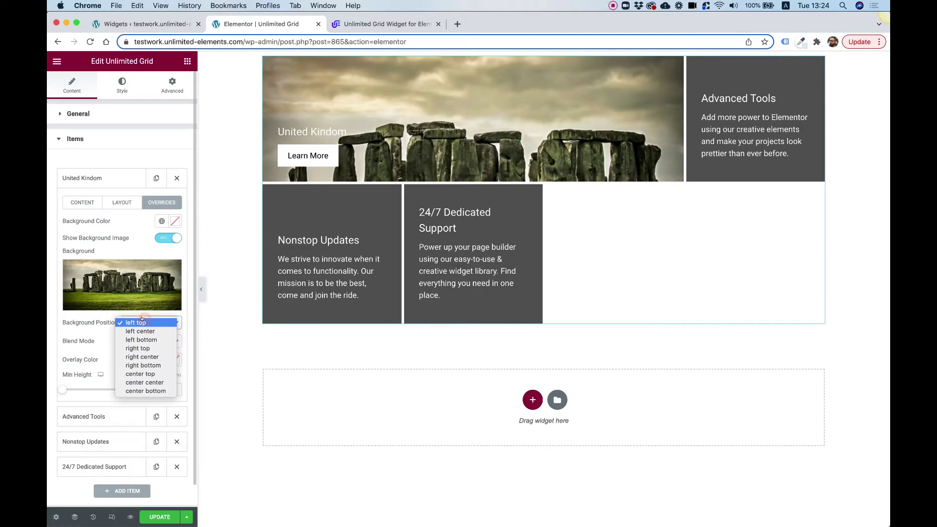
click(146, 382)
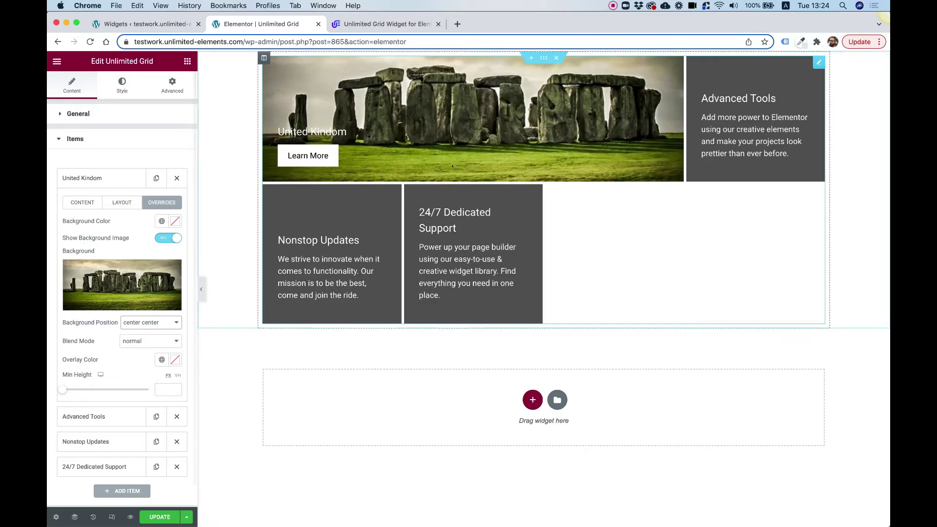
mouse_move(100, 291)
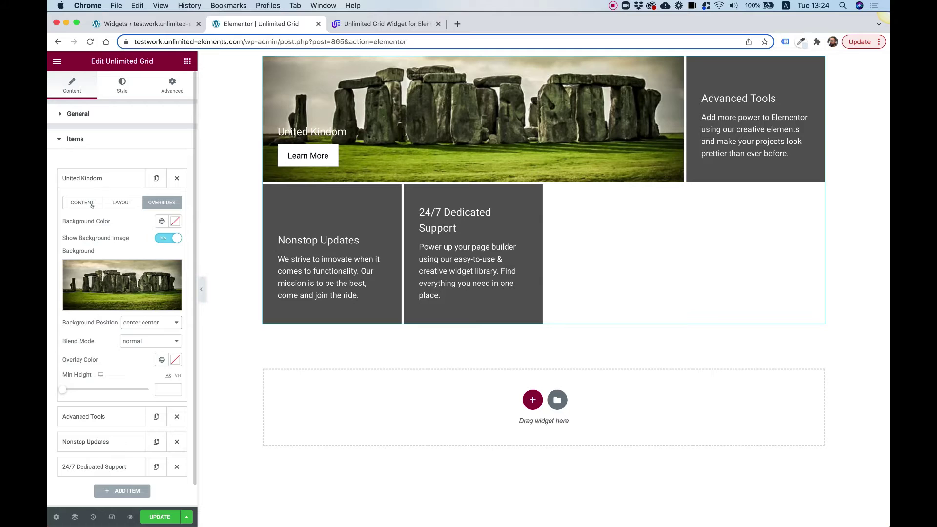
Step: Retitle the Advanced Tools tile 'Costa Rica' and clear its description
click(90, 179)
click(102, 204)
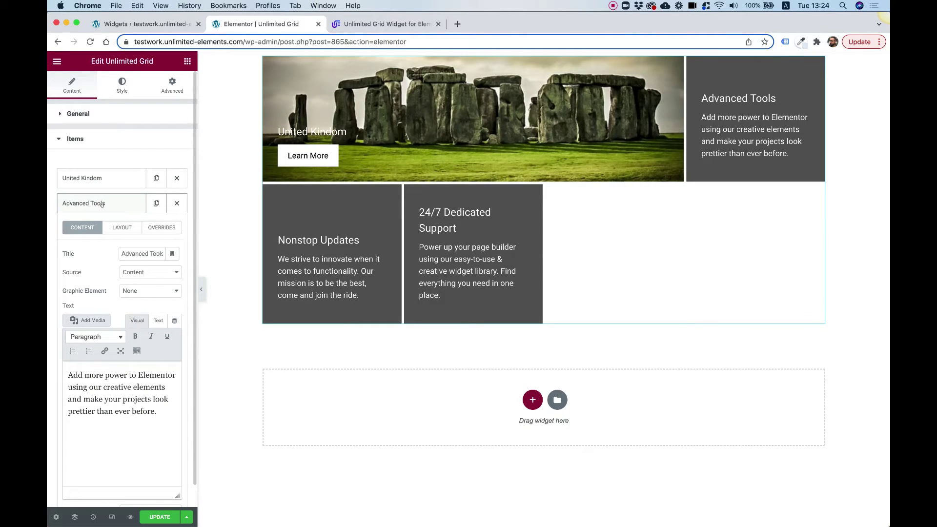
click(141, 254)
key(super+a)
text(Coo)
key(BackSpace)
text(sta Rica)
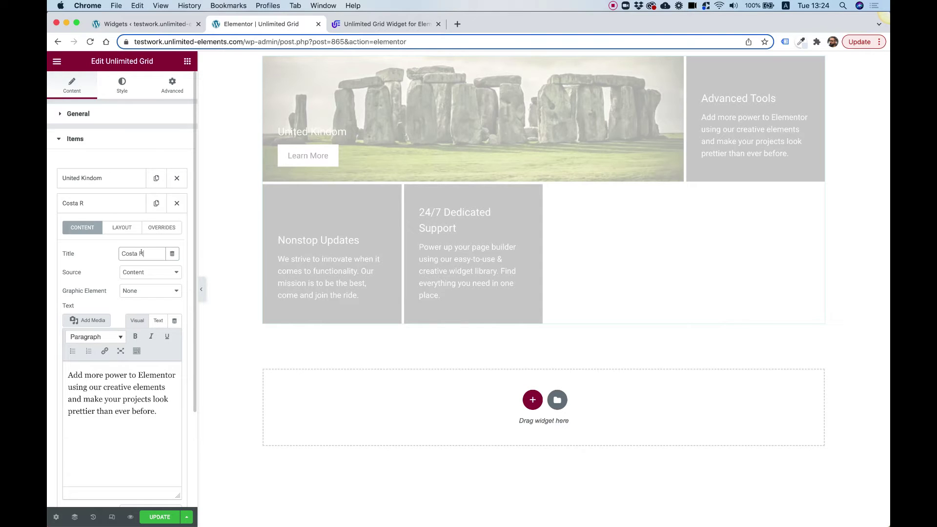
click(114, 383)
key(super+a)
key(BackSpace)
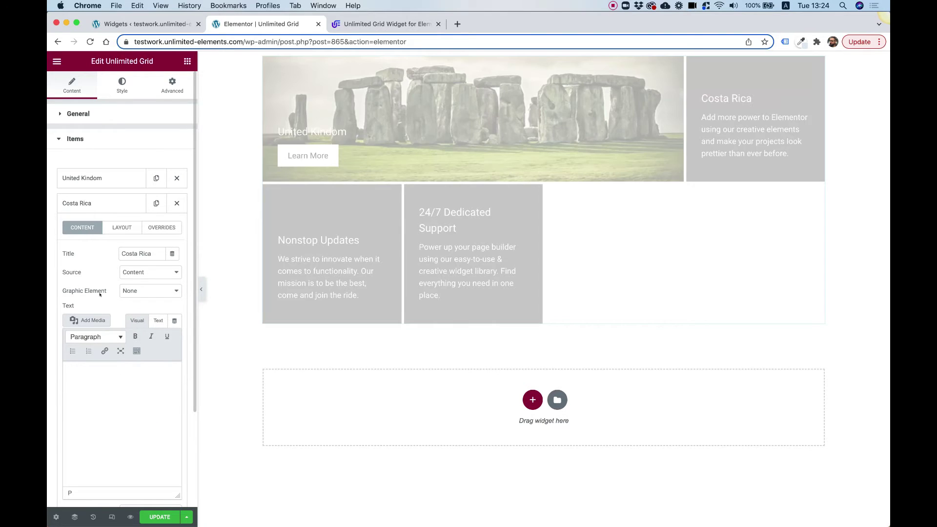
Step: Give Costa Rica a Button link and the palm-lined river photo as background
scroll(119, 425, down, 3)
click(121, 423)
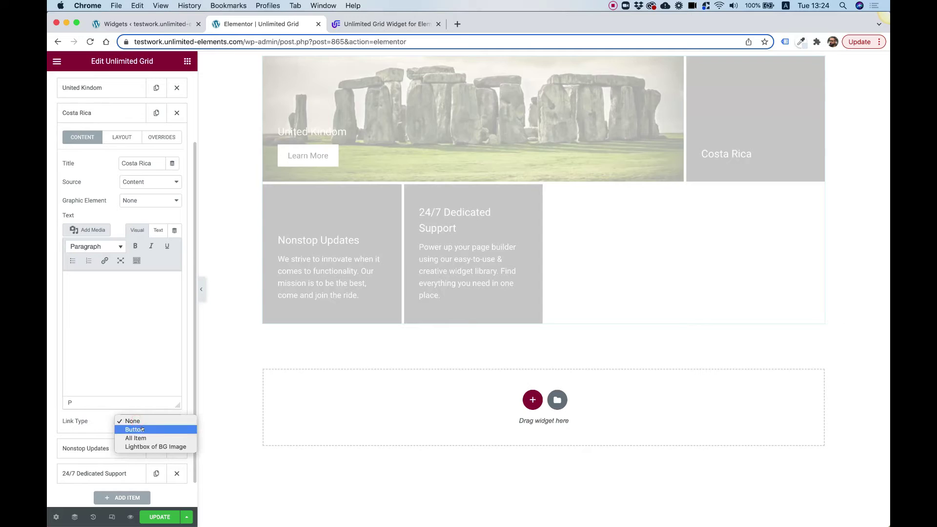
click(122, 430)
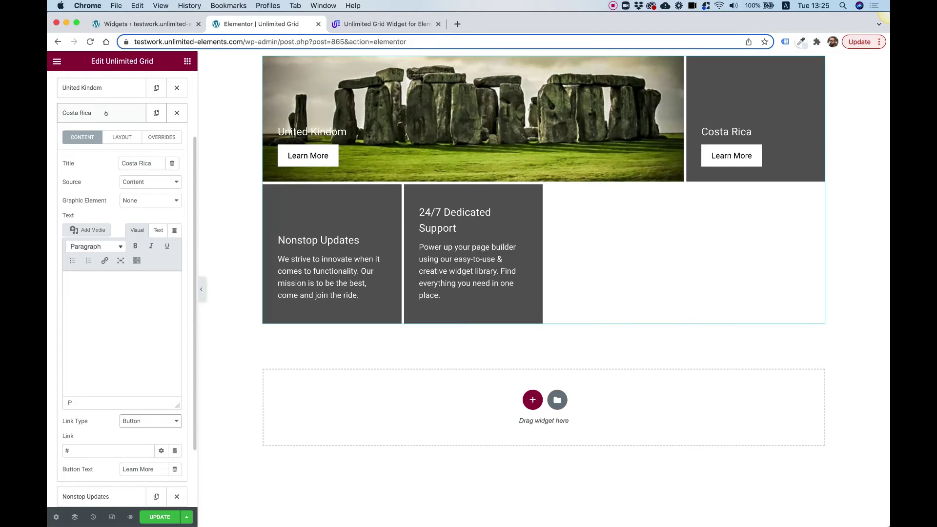
click(161, 137)
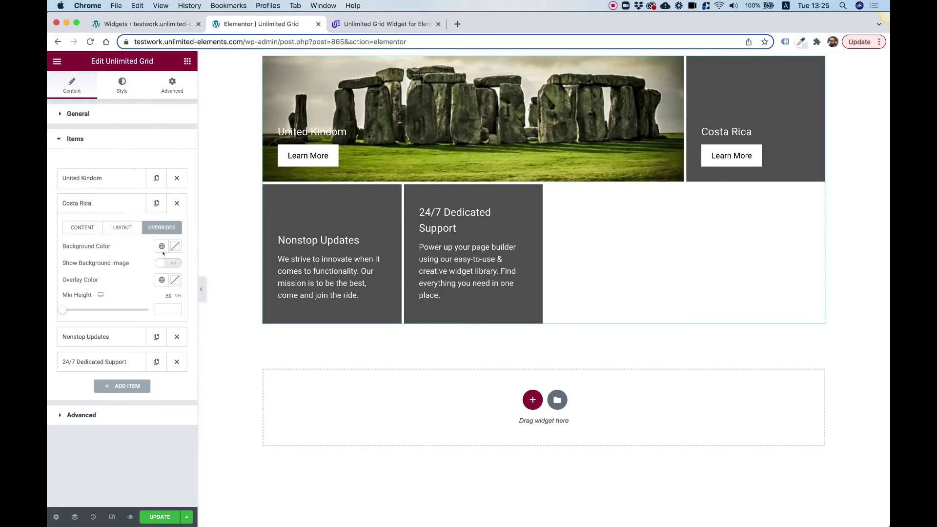
click(166, 263)
click(121, 306)
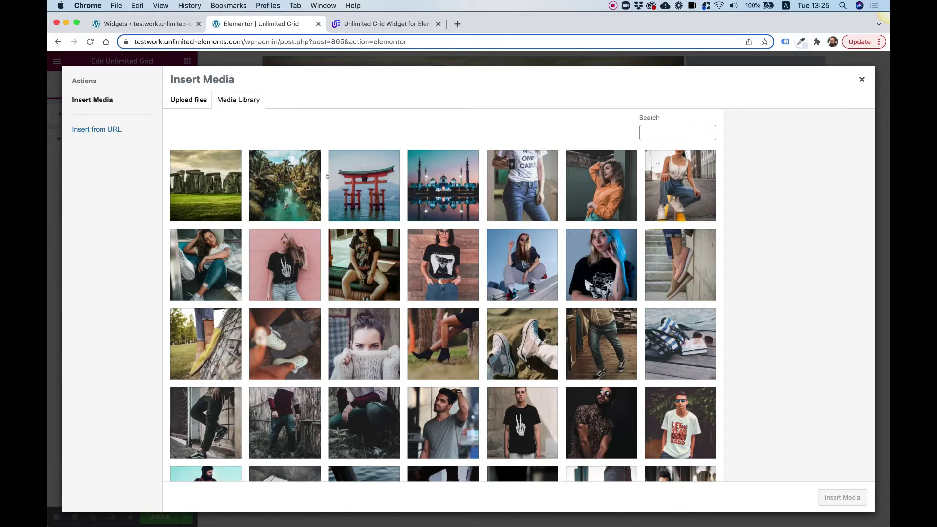
click(304, 176)
click(834, 493)
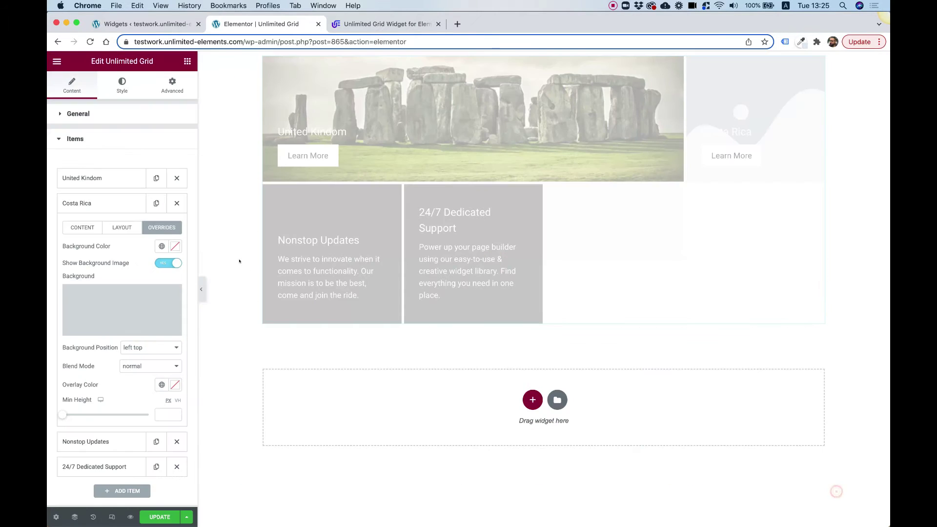
Step: Set the Costa Rica tile's Row Span to 2
click(121, 228)
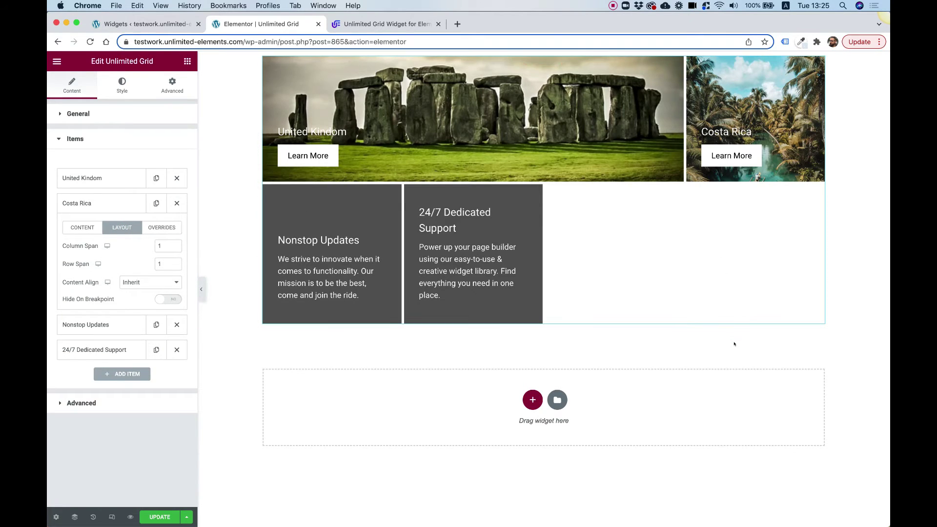
double_click(164, 263)
text(2)
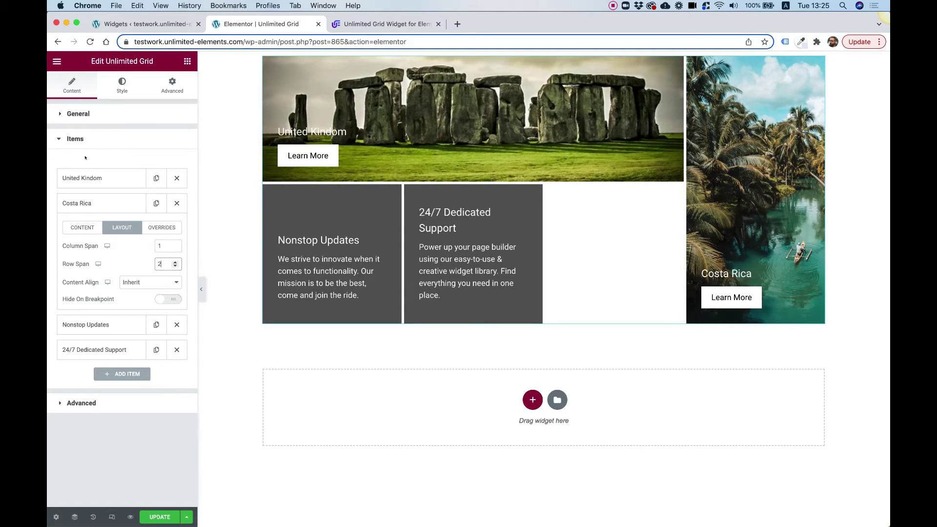
click(87, 195)
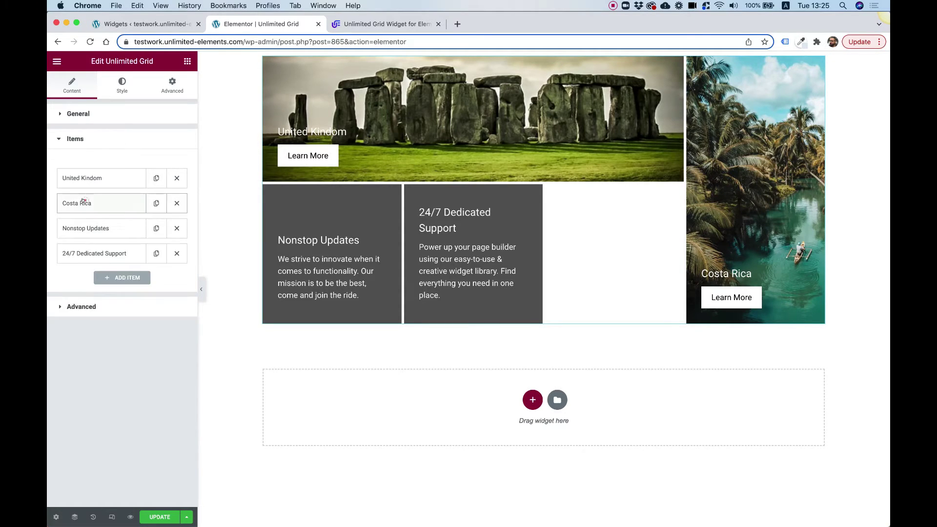
Step: Retitle the Nonstop Updates tile 'Japan', clear its description, and set Link Type to Button
click(92, 229)
triple_click(139, 278)
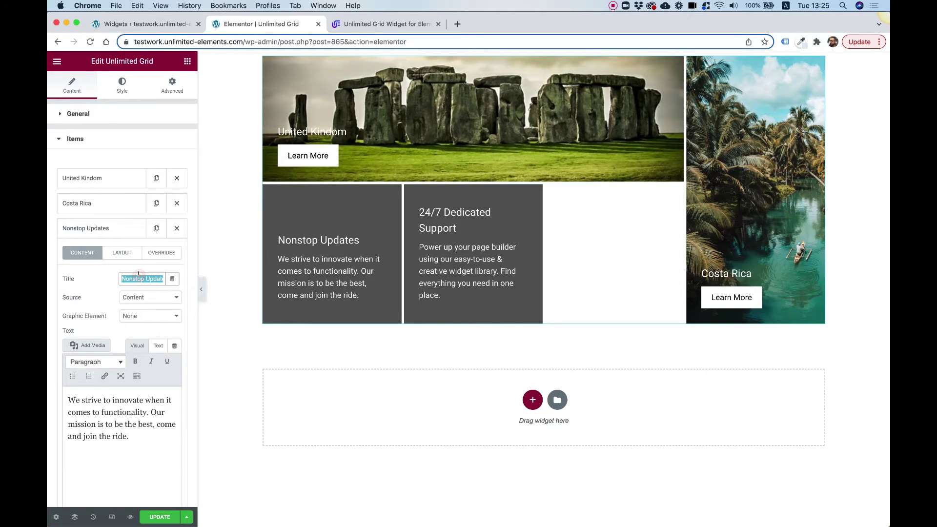
text(Japan)
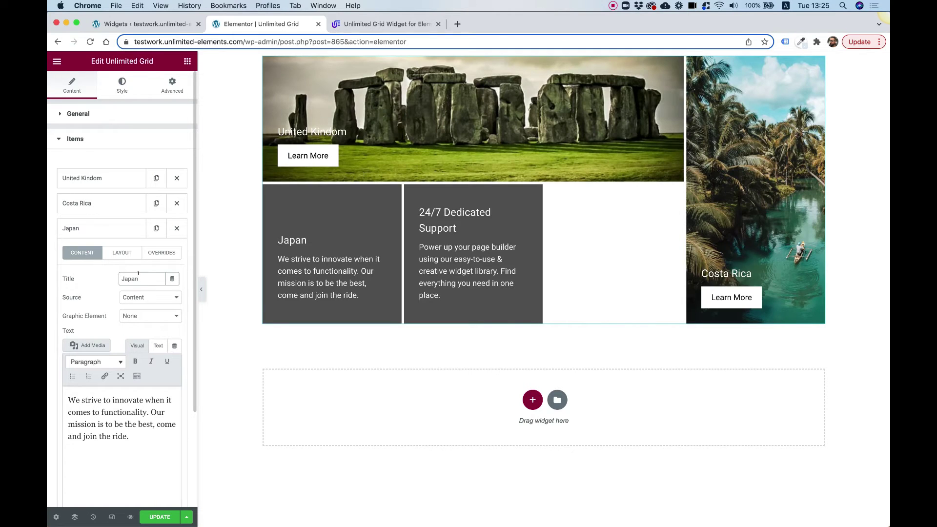
click(92, 278)
scroll(89, 291, down, 4)
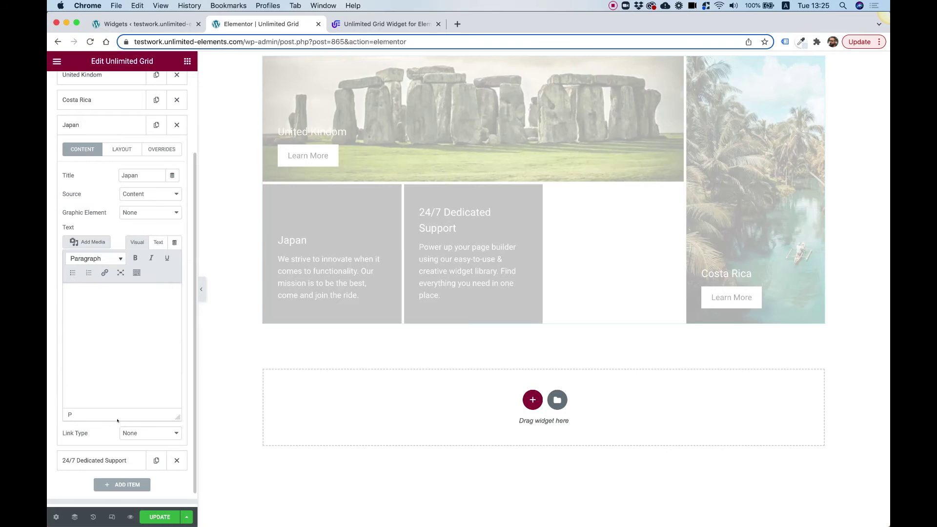
click(131, 433)
click(132, 442)
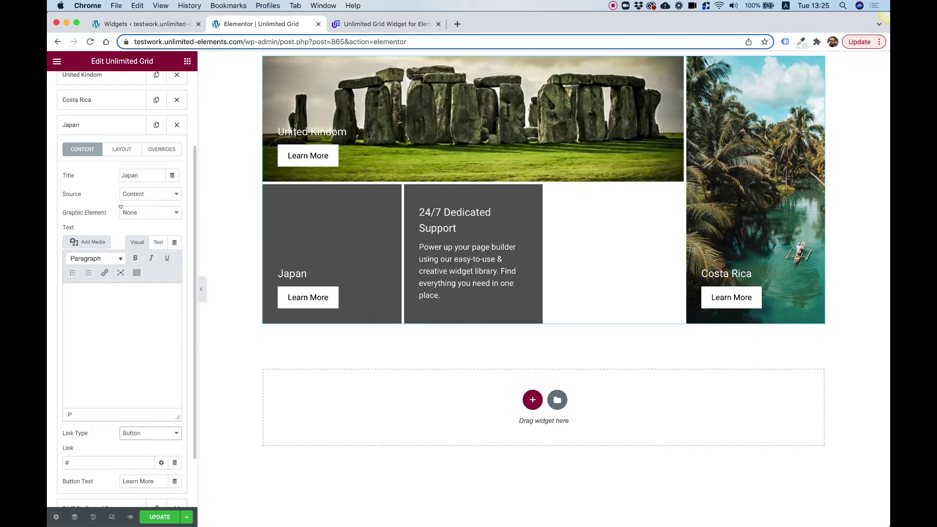
Step: Give Japan the red torii gate photo as background, positioned center center
click(120, 151)
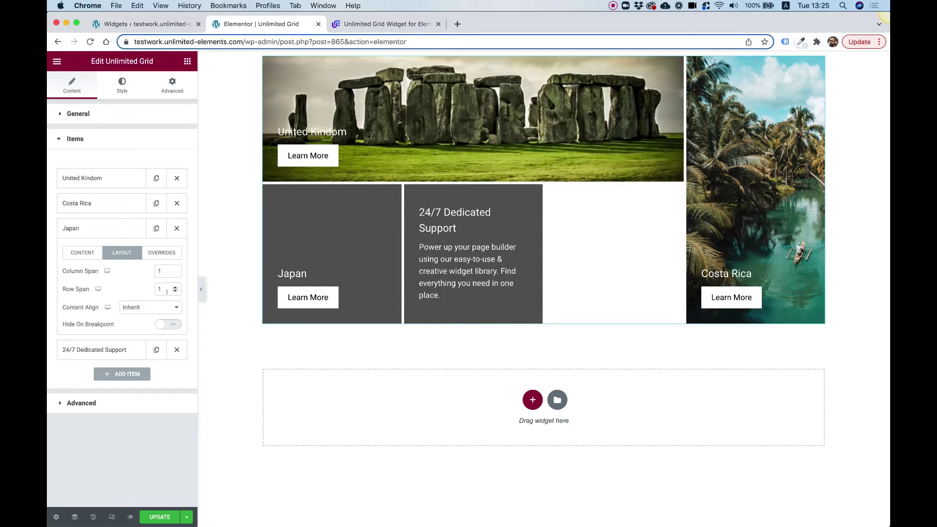
click(163, 252)
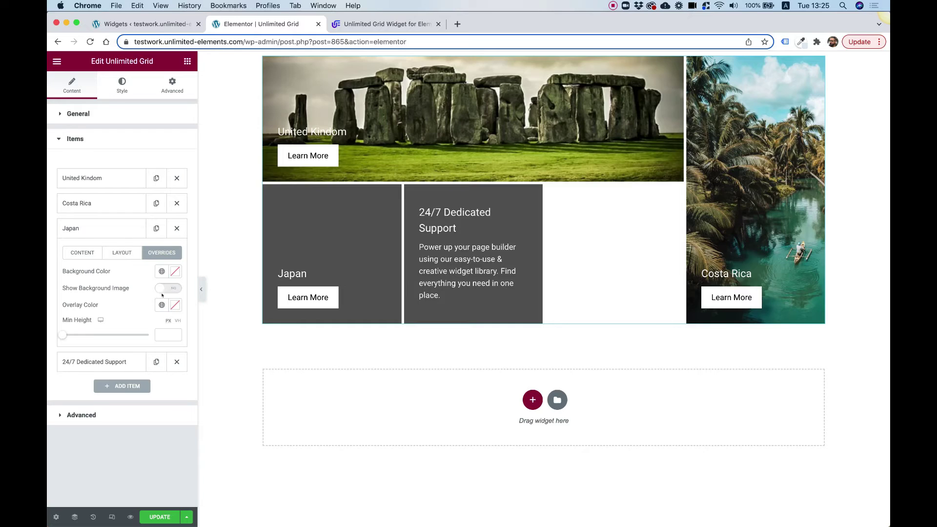
click(166, 288)
click(113, 333)
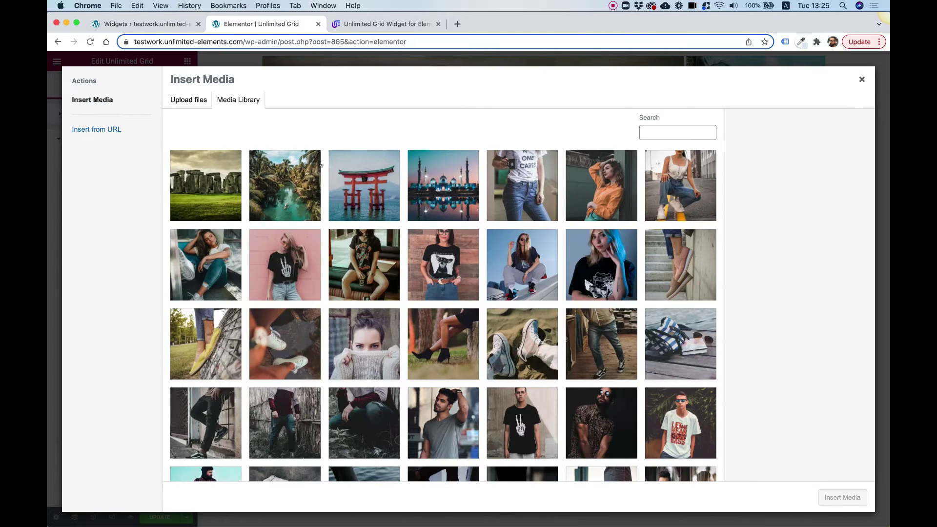
click(374, 192)
click(841, 496)
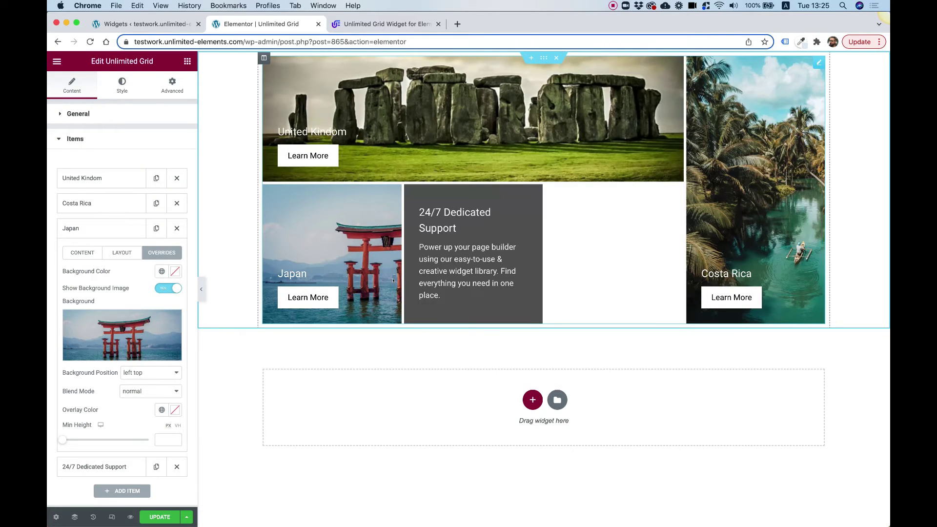
click(139, 374)
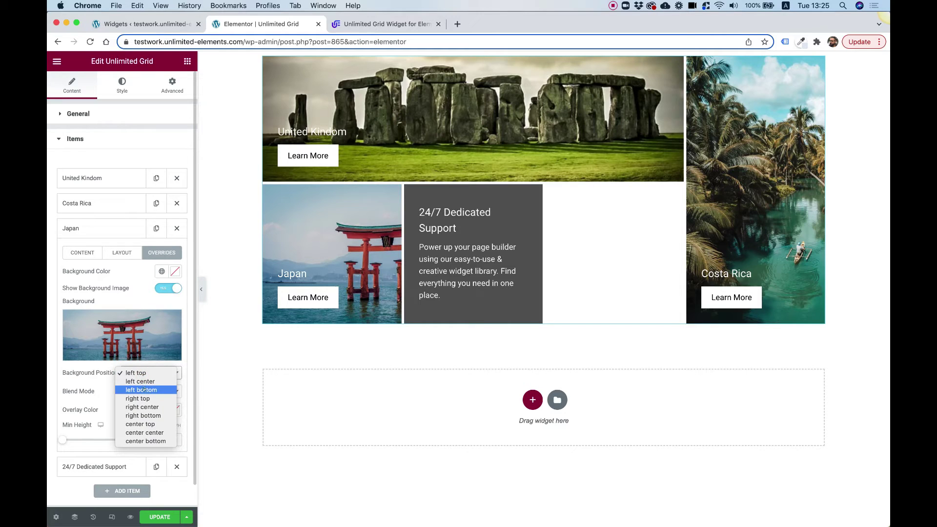
click(148, 432)
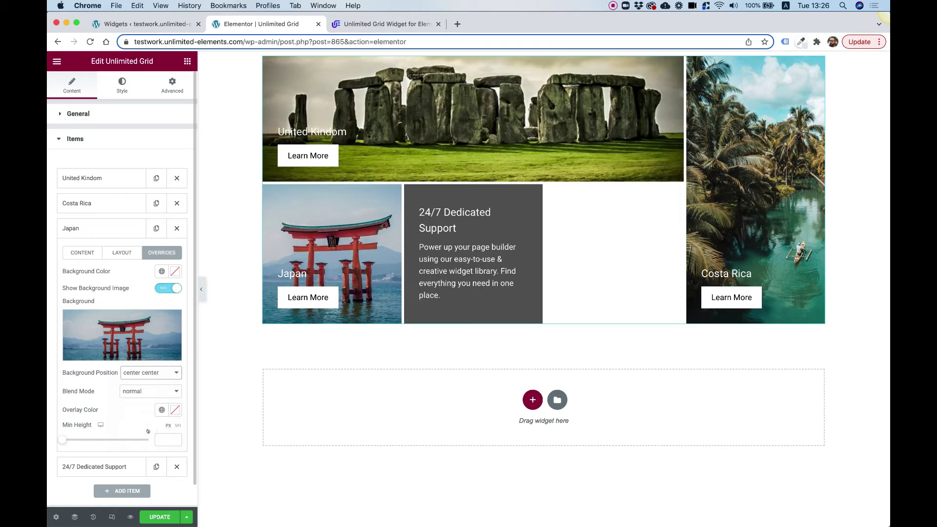
click(89, 228)
click(86, 253)
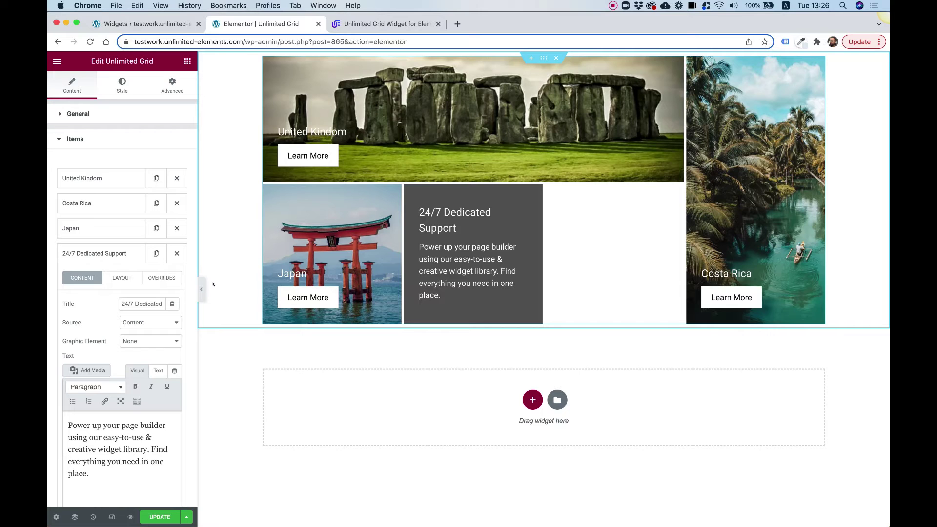
Step: Retitle the 24/7 Dedicated Support tile 'India', clear its description, and set Link Type to Button
triple_click(137, 304)
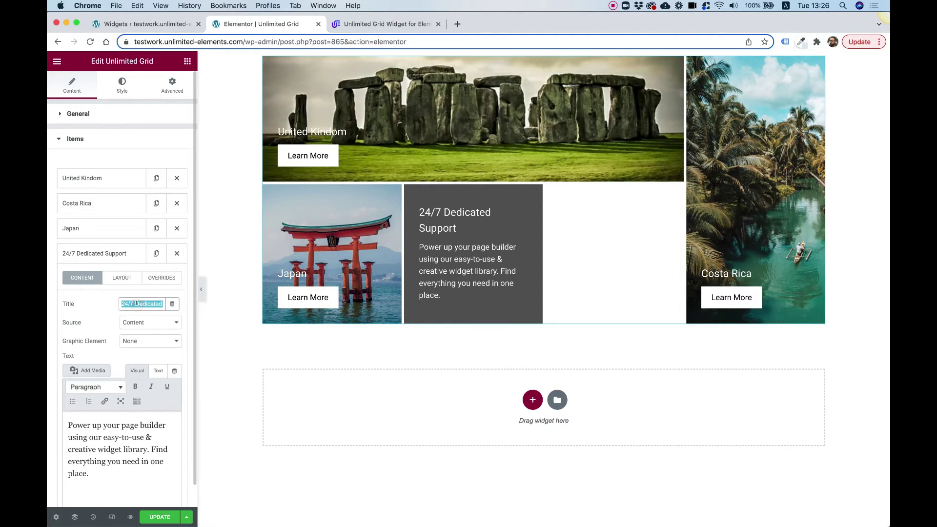
text(India)
click(120, 470)
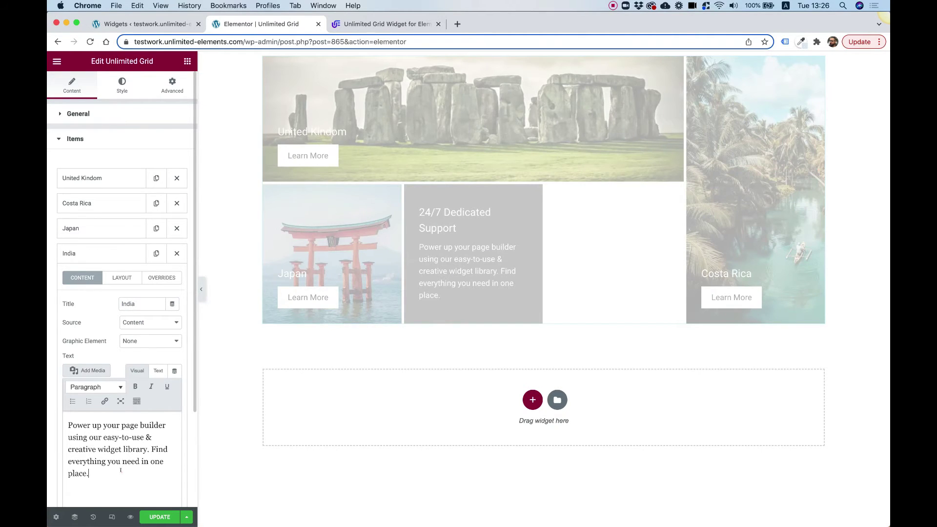
key(super+a)
key(BackSpace)
scroll(98, 342, down, 2)
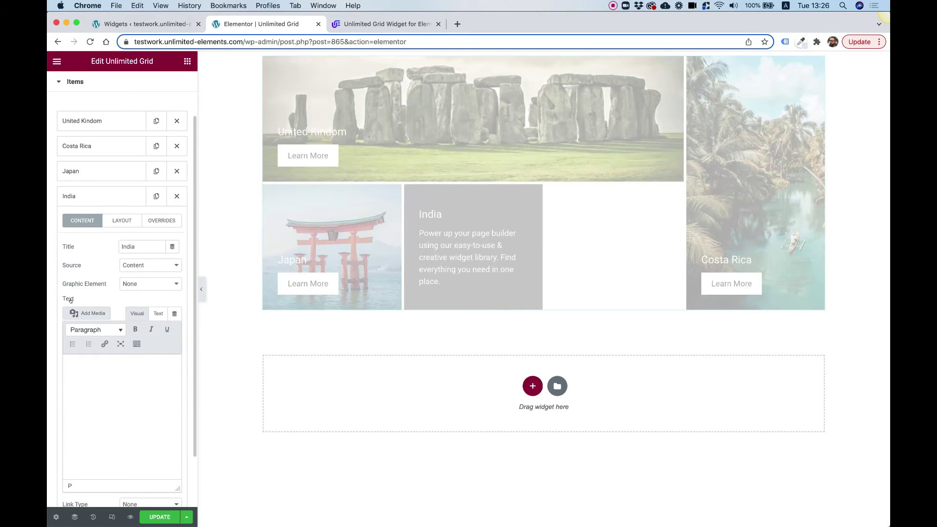
scroll(71, 298, down, 2)
click(149, 451)
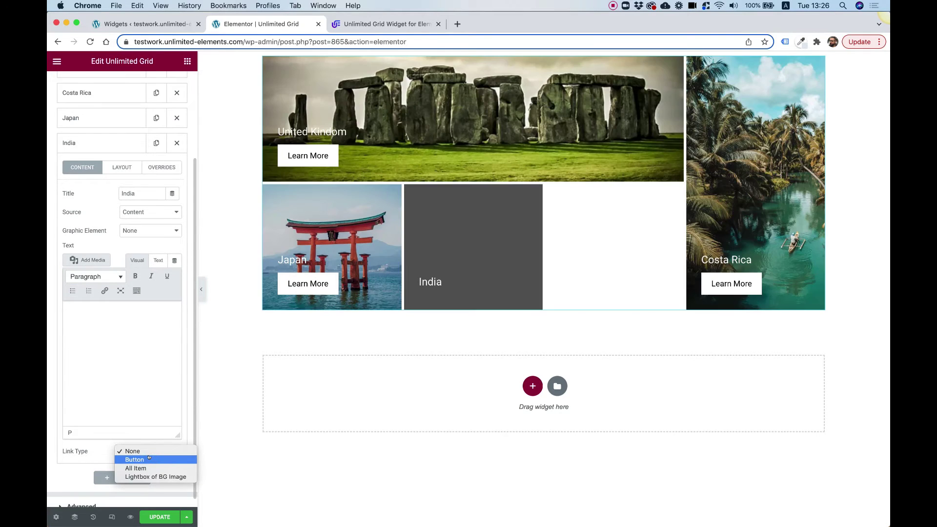
click(135, 459)
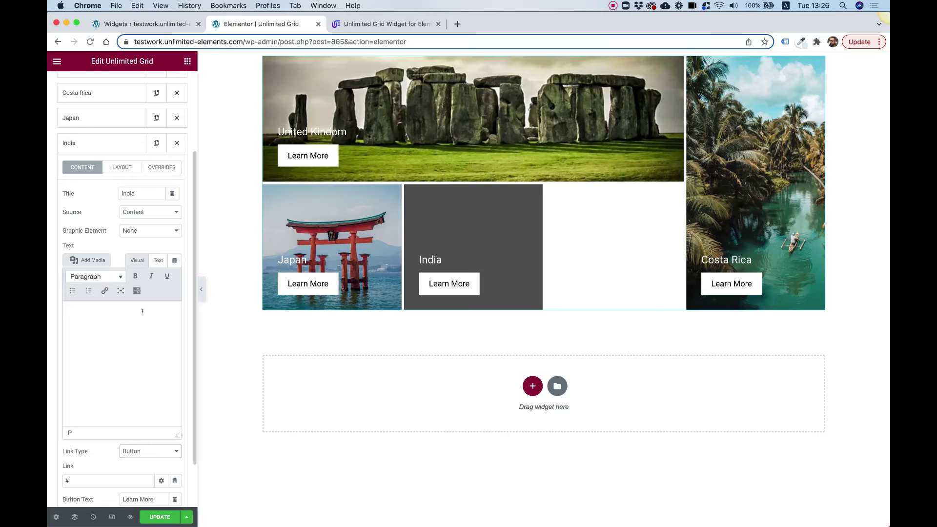
Step: Set the India tile's Column Span to 2
click(122, 167)
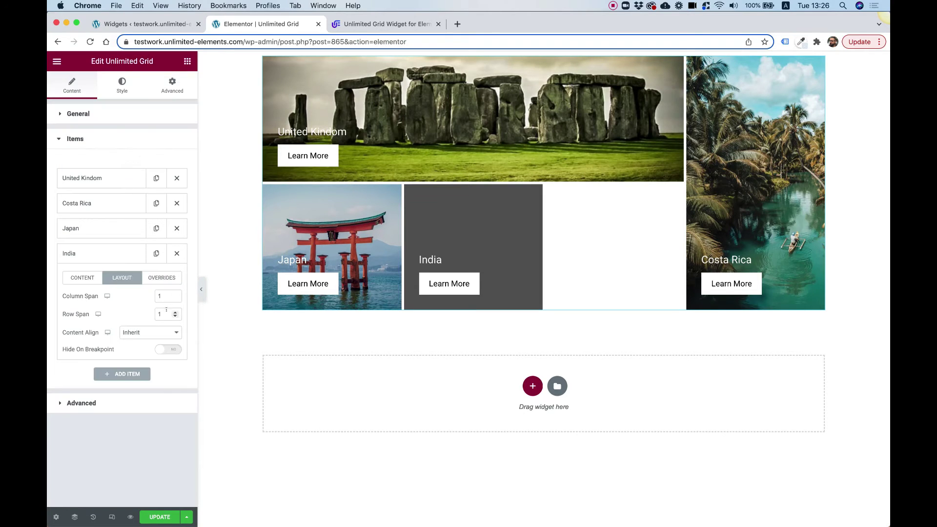
click(76, 298)
double_click(160, 297)
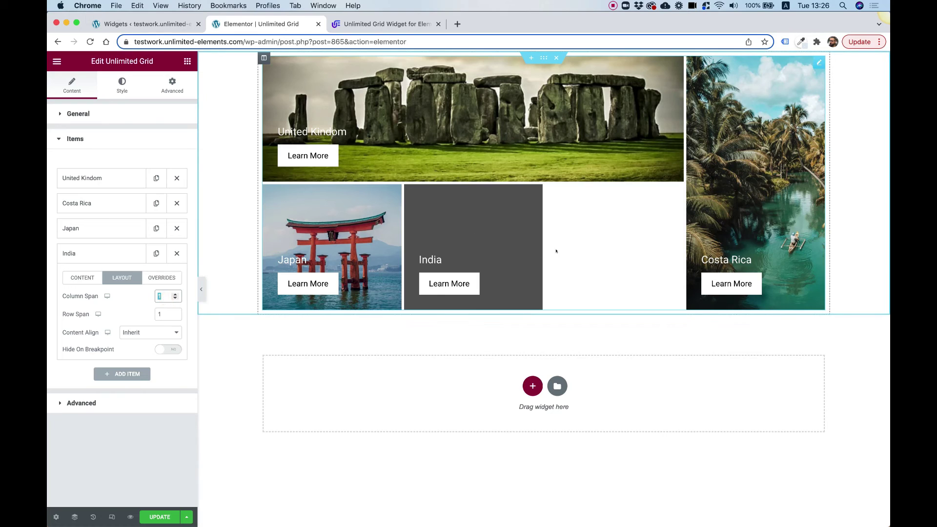
text(2)
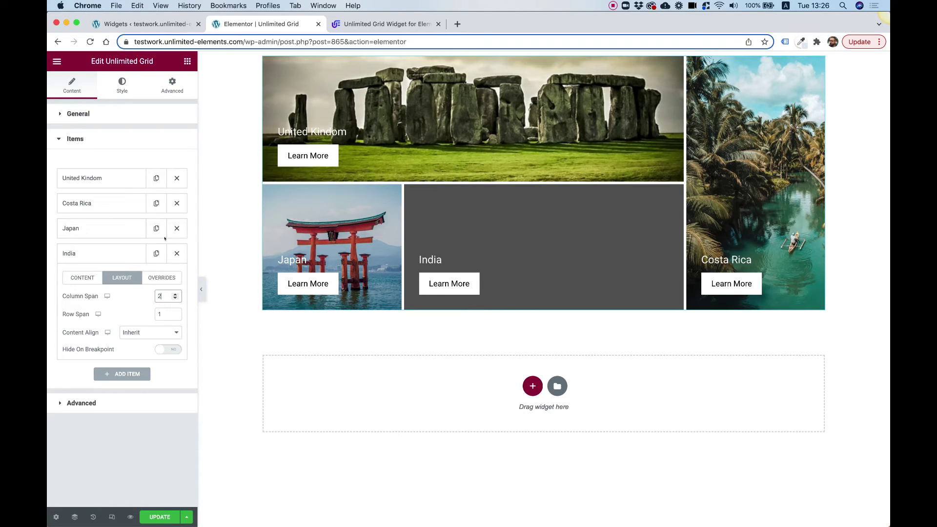
Step: Use the illuminated mosque photo as the India tile's background image
click(161, 278)
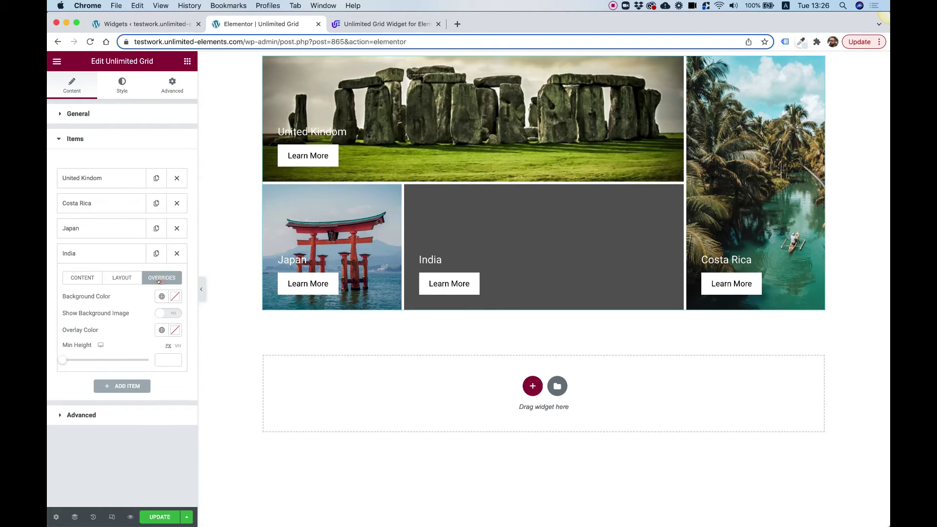
click(163, 314)
click(127, 354)
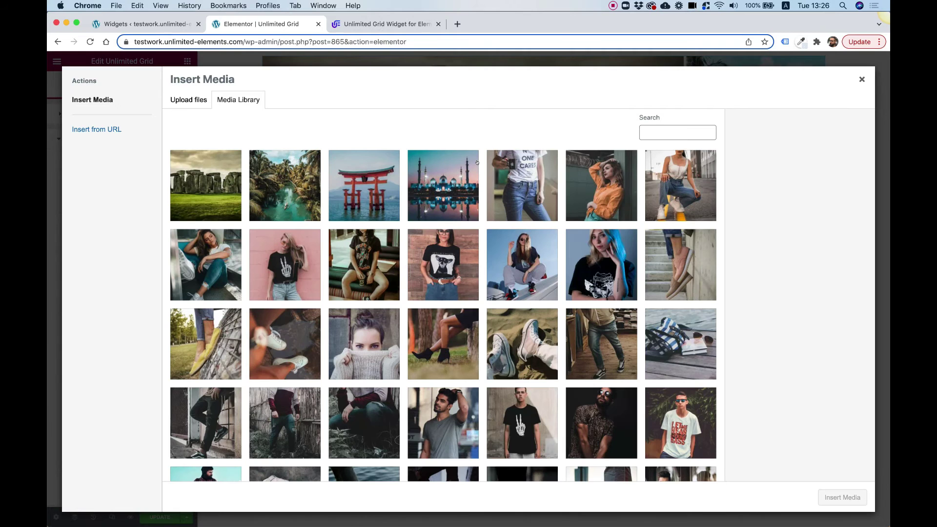
click(439, 185)
click(842, 497)
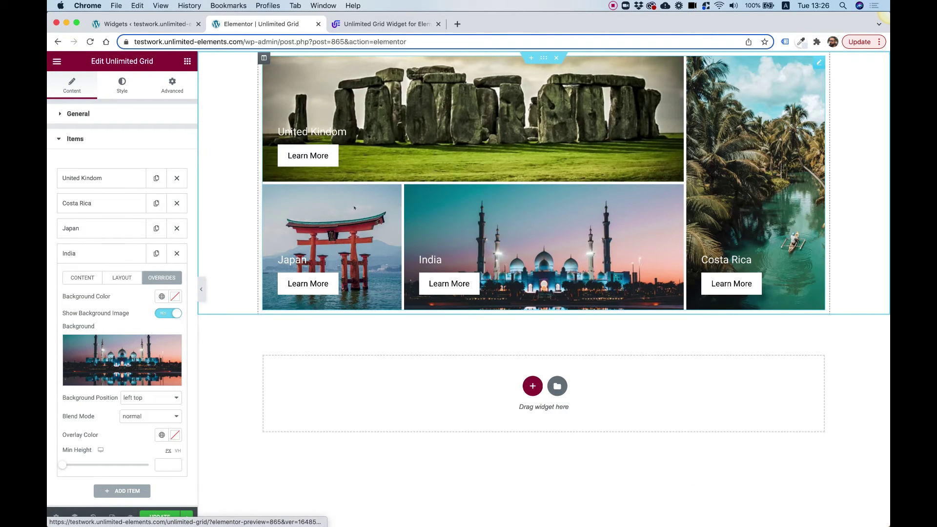
click(110, 113)
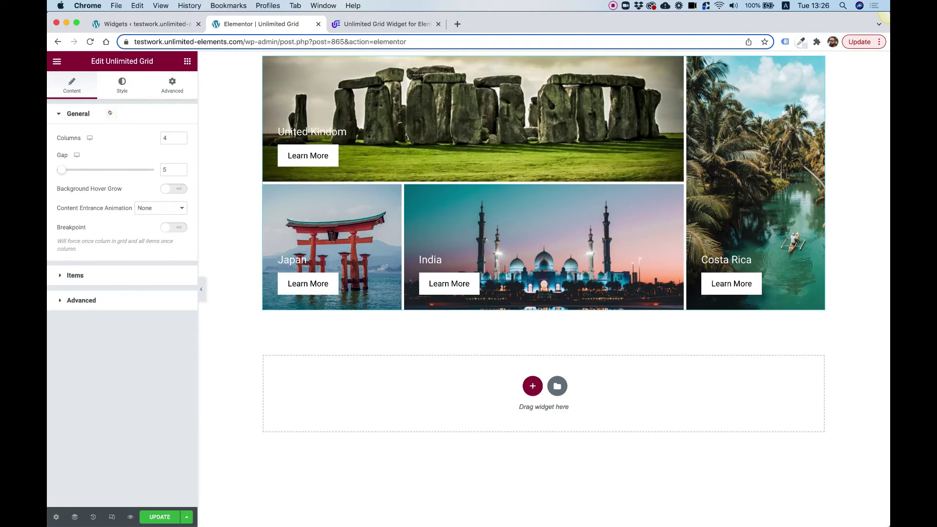
Step: Set the grid to 4 columns with a 10 px gap and enable Background Hover Grow
double_click(166, 138)
text(6)
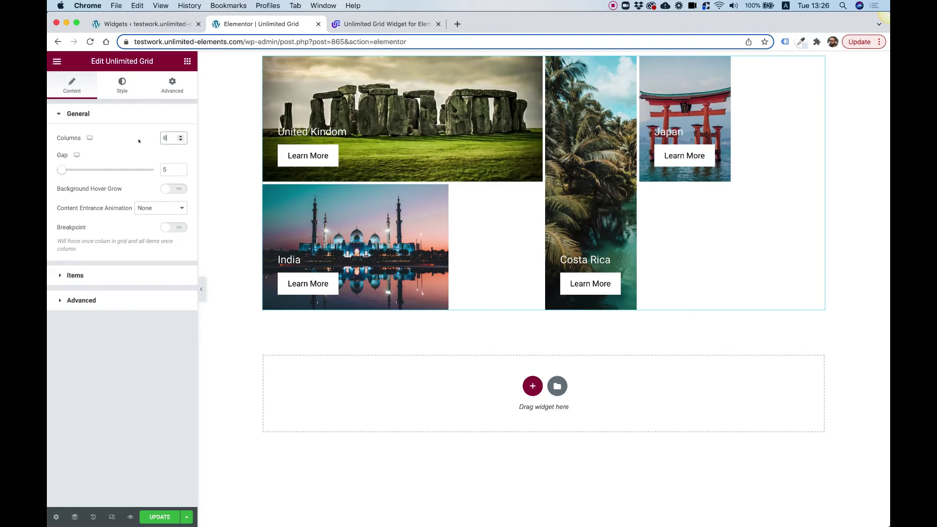
key(BackSpace)
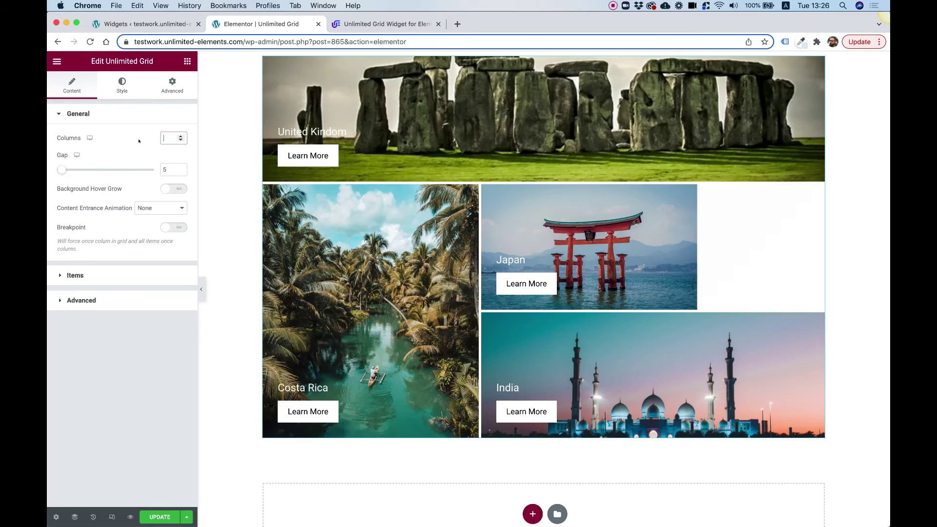
text(4)
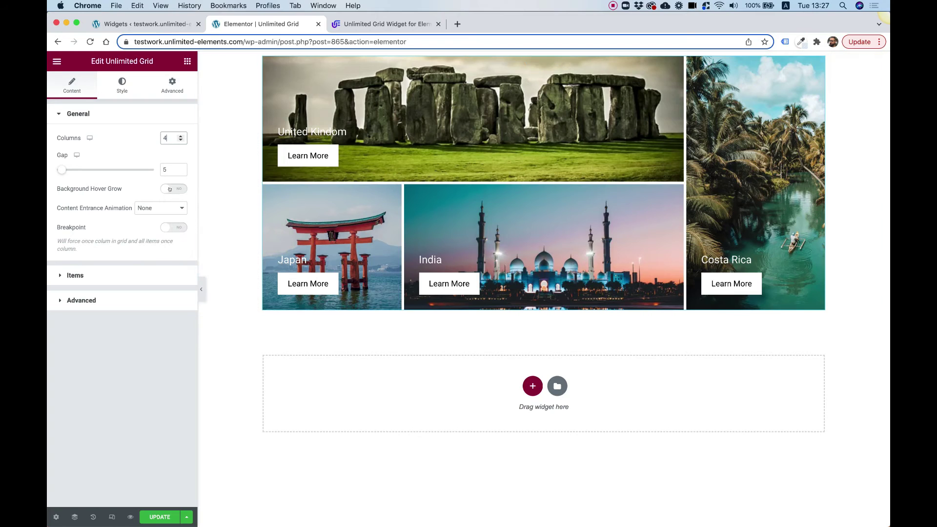
click(168, 170)
key(BackSpace)
text(10)
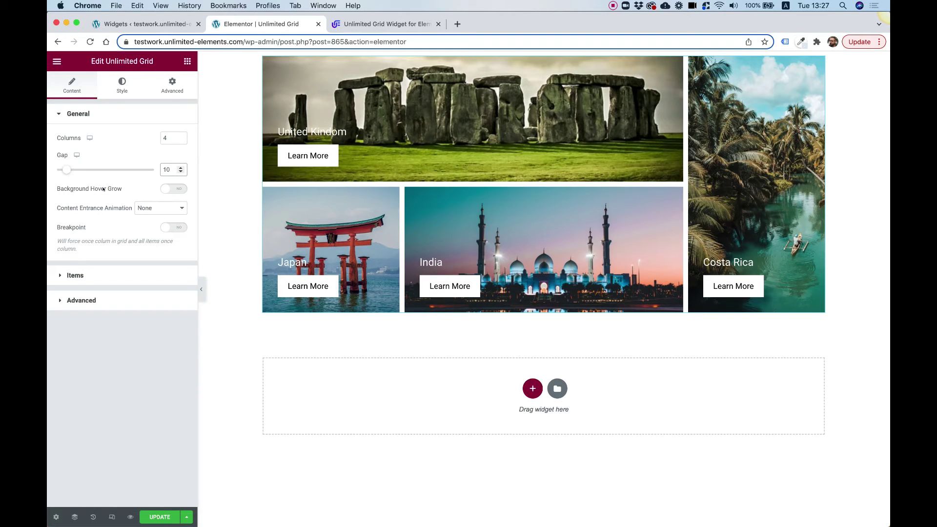
click(166, 189)
Step: Use a Scale In content entrance animation and enable the 767 px breakpoint
click(155, 211)
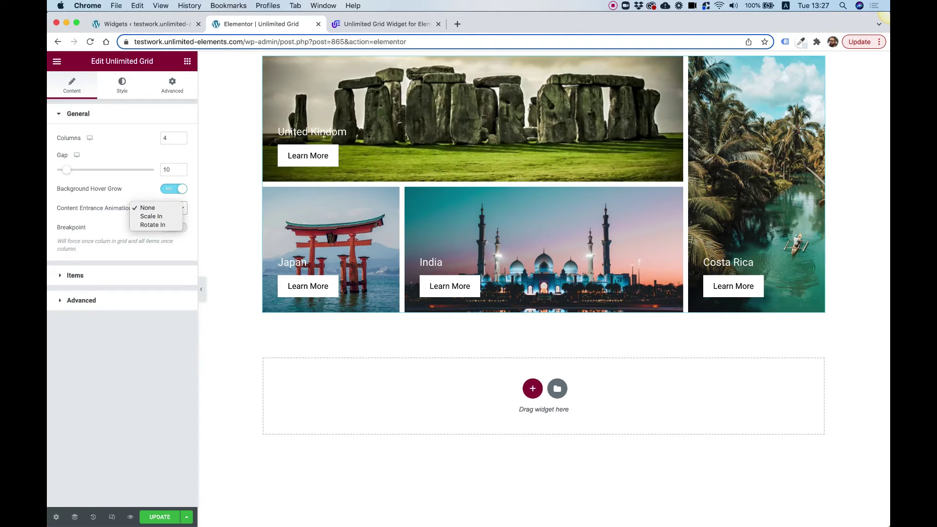
click(155, 216)
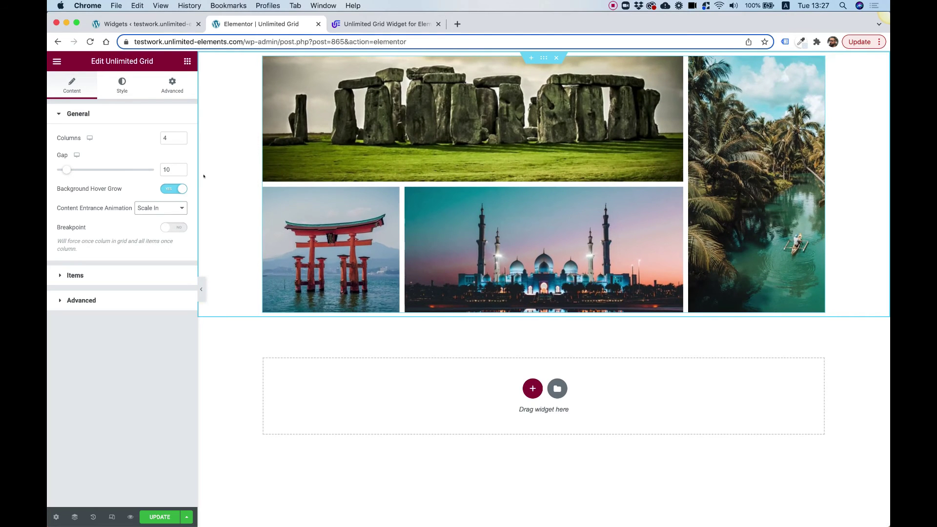
click(171, 226)
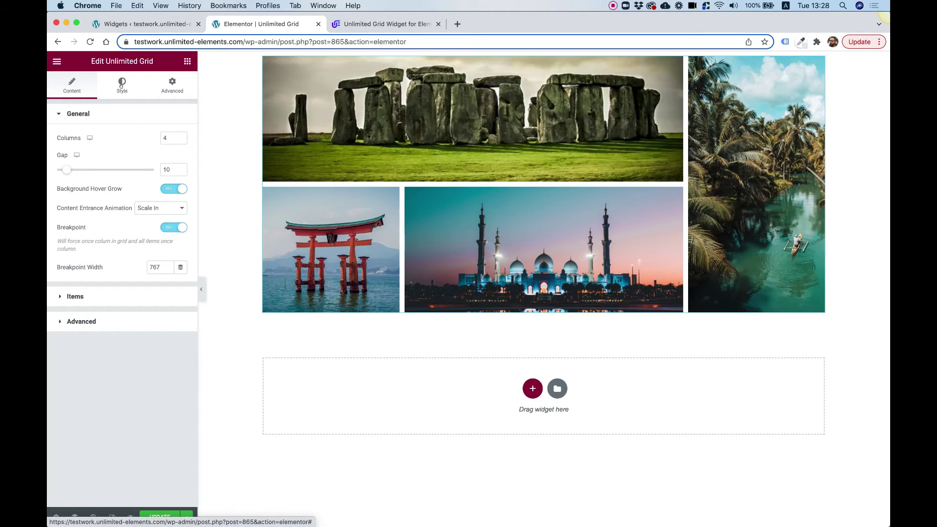
click(121, 87)
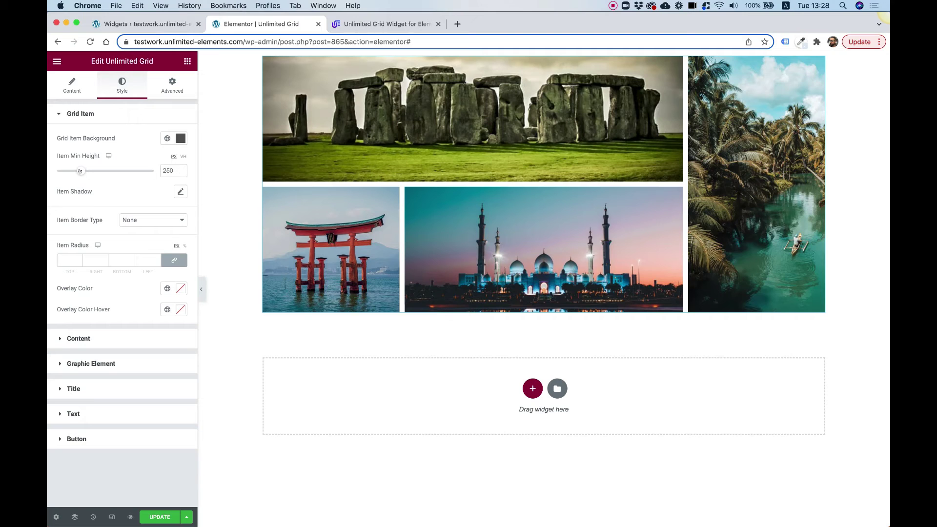
Step: Give the tiles a 302 px minimum height, 10 px radius and a half-transparent black overlay (#00000080)
drag(80, 171, 85, 171)
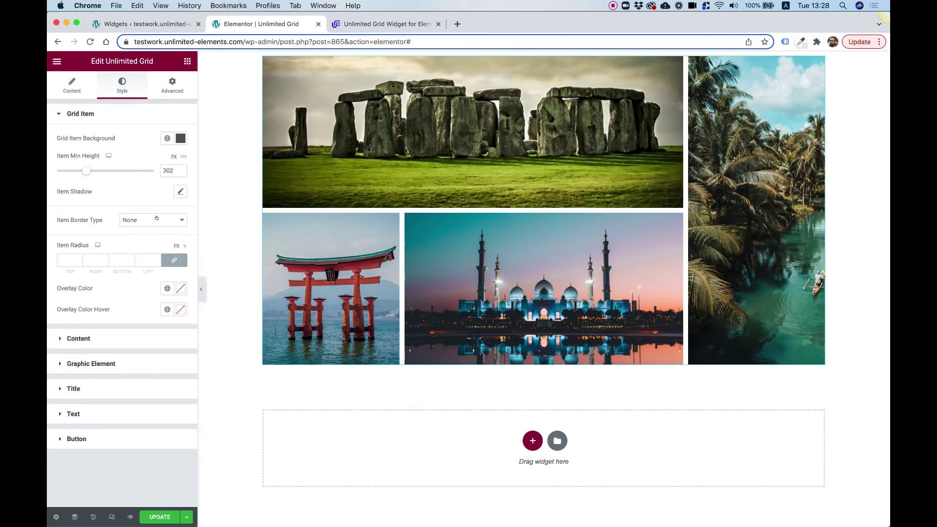
click(68, 260)
text(10)
click(177, 290)
click(151, 383)
drag(151, 383, 177, 432)
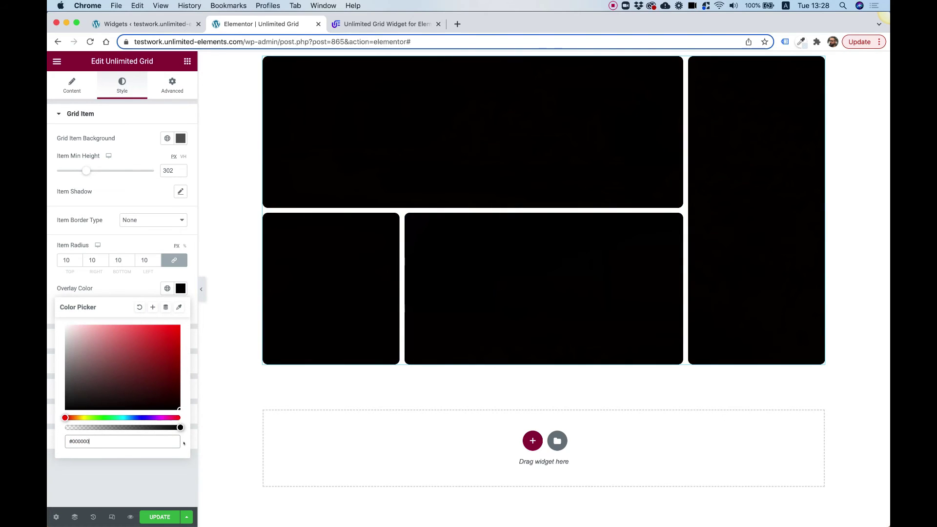
drag(114, 427, 98, 427)
click(113, 297)
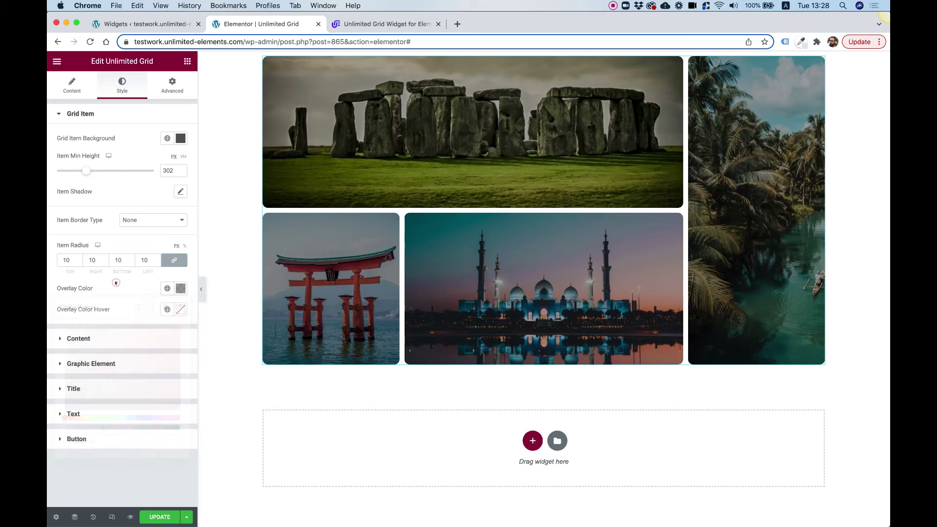
Step: Set a lighter black hover overlay (#00000038) and fine-tune the normal overlay to half opacity
click(178, 310)
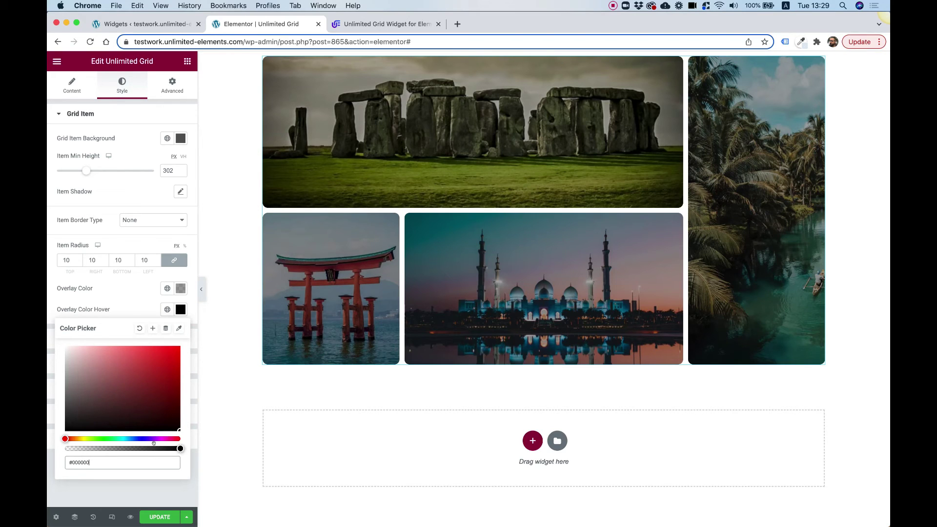
click(102, 448)
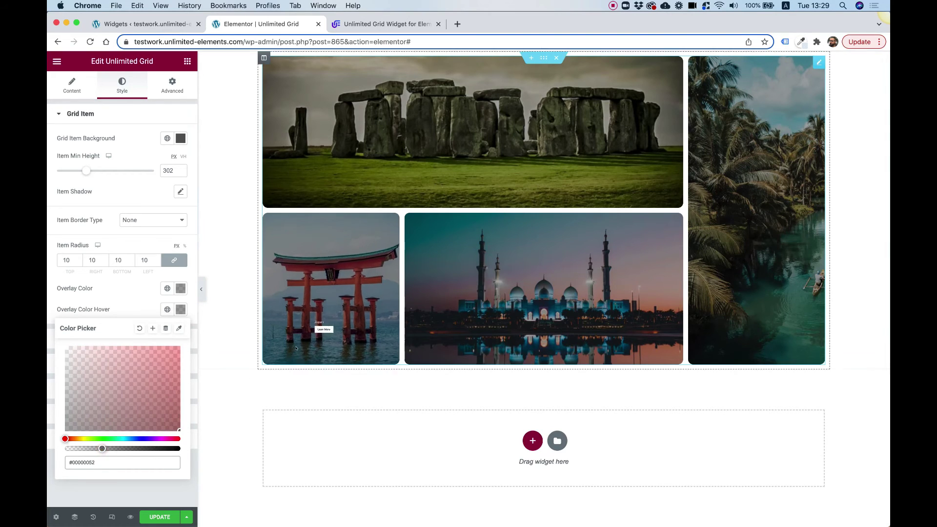
click(90, 449)
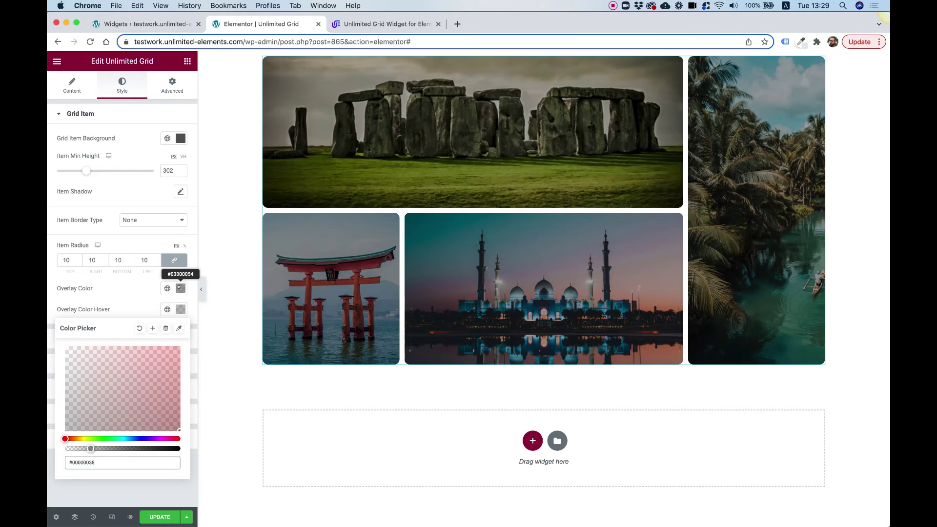
click(180, 288)
drag(111, 424, 123, 427)
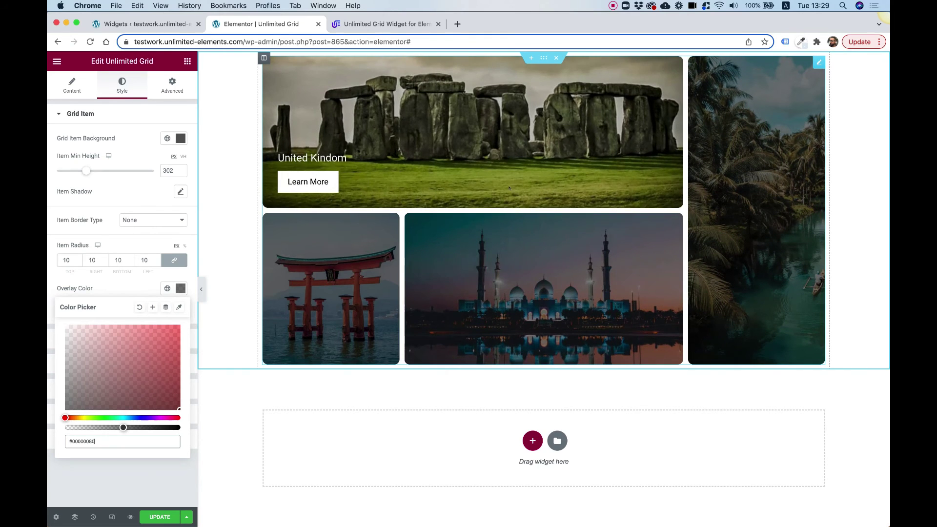
click(120, 287)
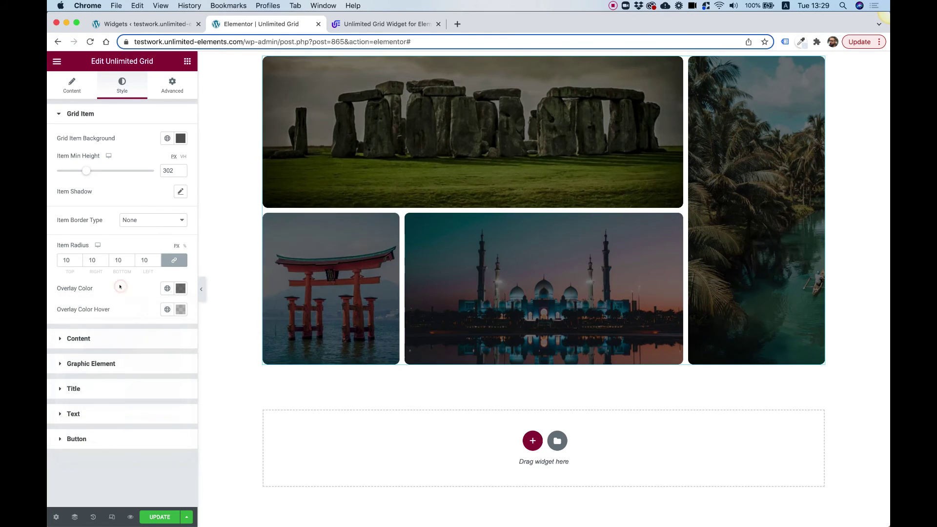
Step: Set the tile content's Vertical Align to Center under Style > Content
click(96, 333)
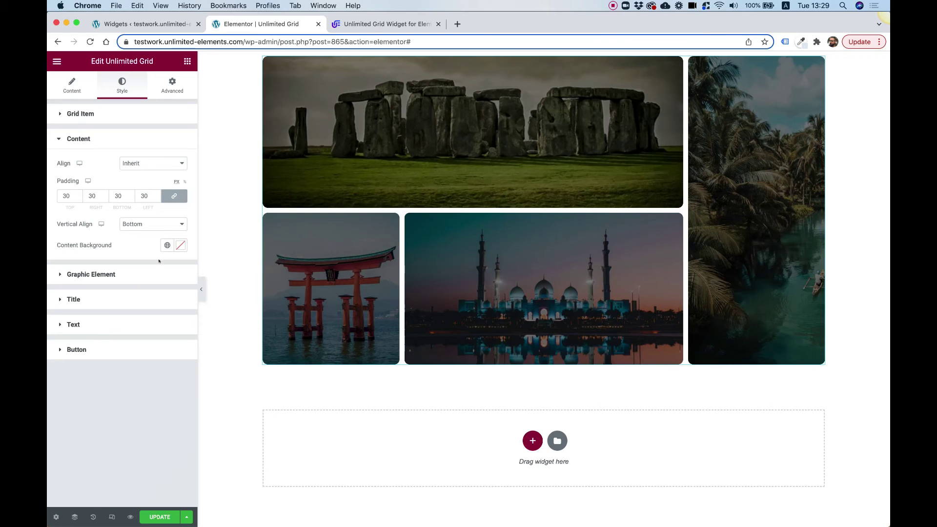
click(139, 224)
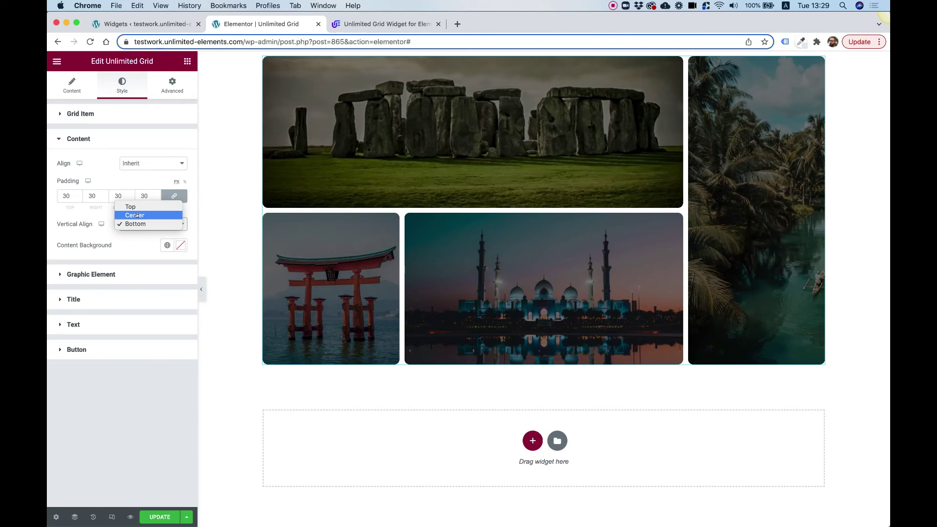
click(136, 215)
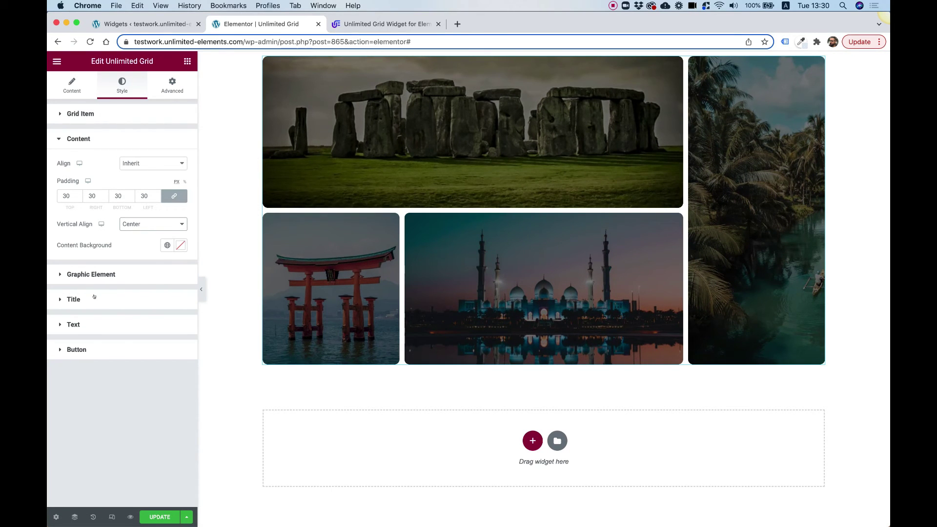
click(73, 300)
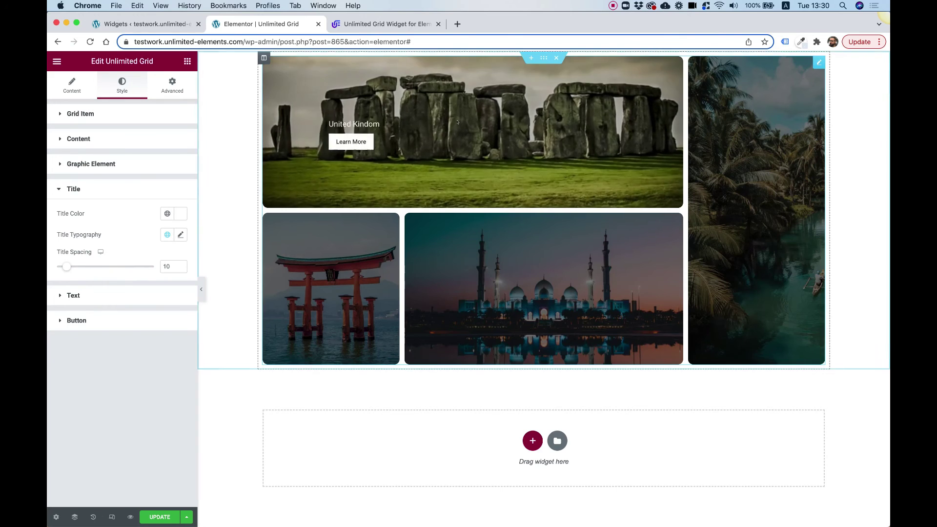
Step: Set the title typography to the Rock Salt font family at 36 px
click(181, 235)
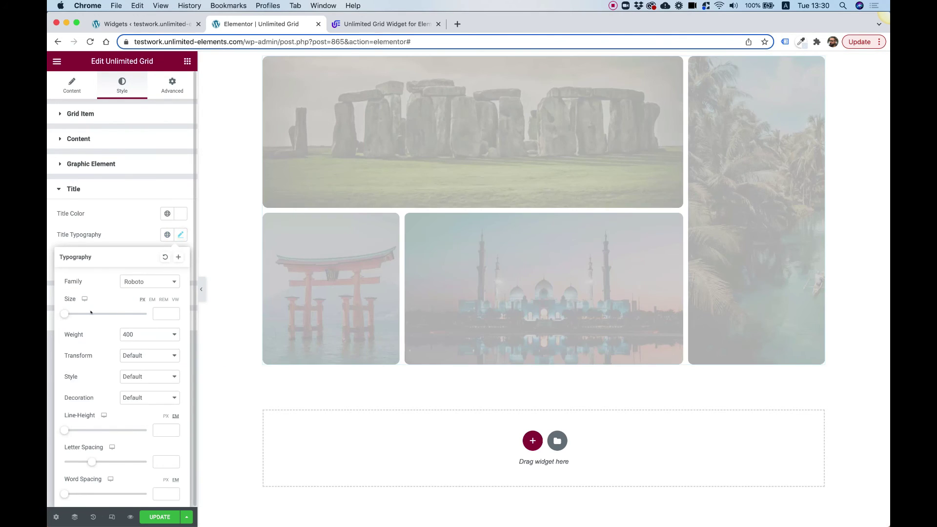
drag(62, 312, 85, 313)
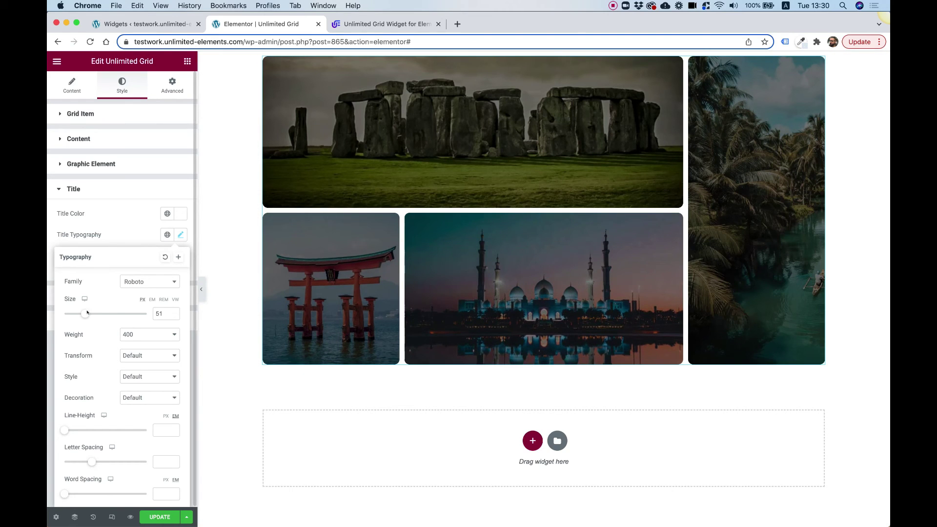
drag(83, 314, 76, 314)
click(156, 280)
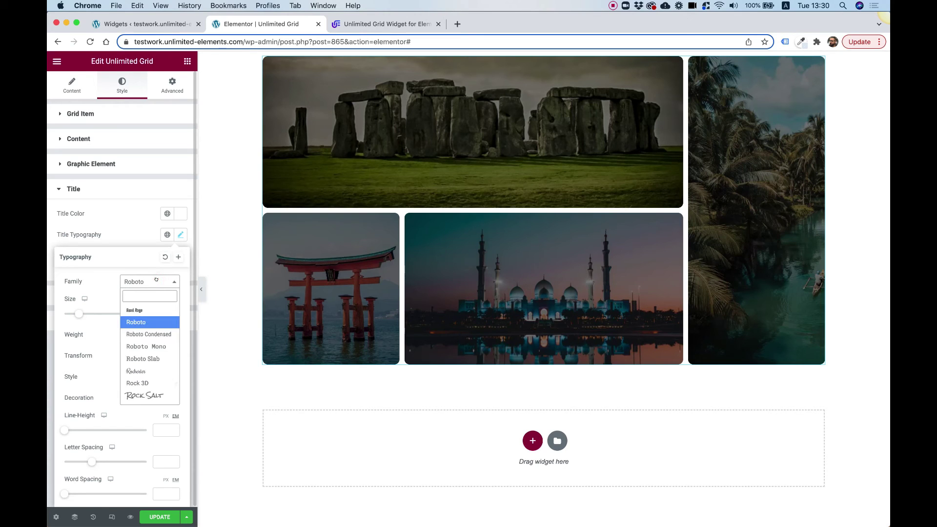
click(155, 395)
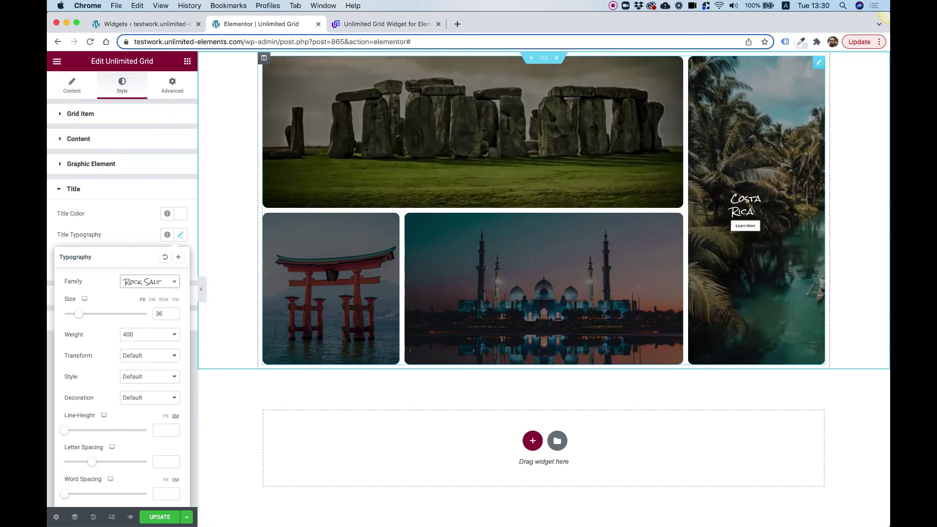
click(105, 234)
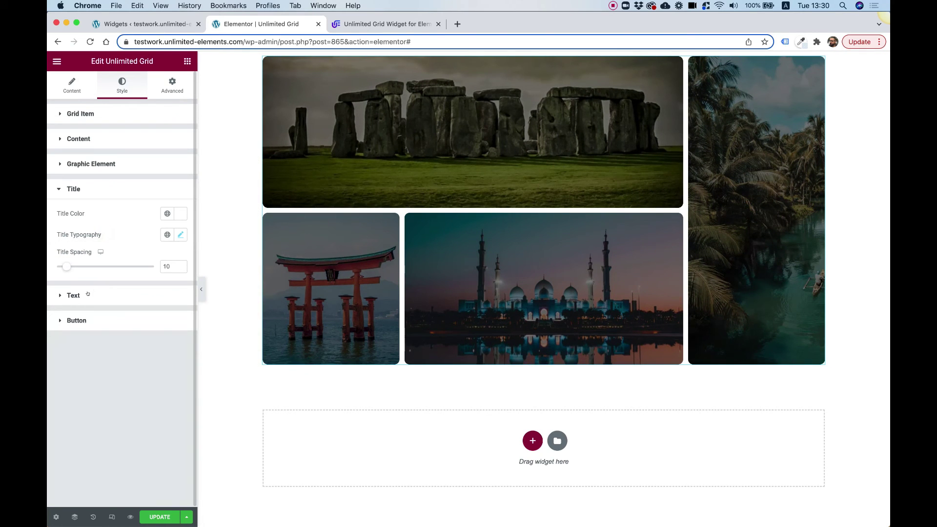
Step: Give the buttons a 100 px corner radius and 30 px spacing
click(86, 321)
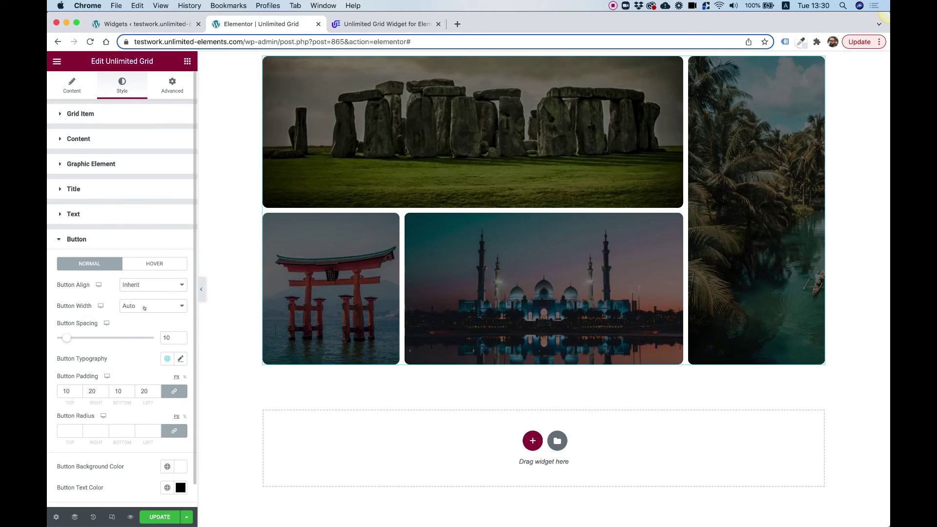
scroll(76, 410, down, 1)
click(69, 408)
text(100)
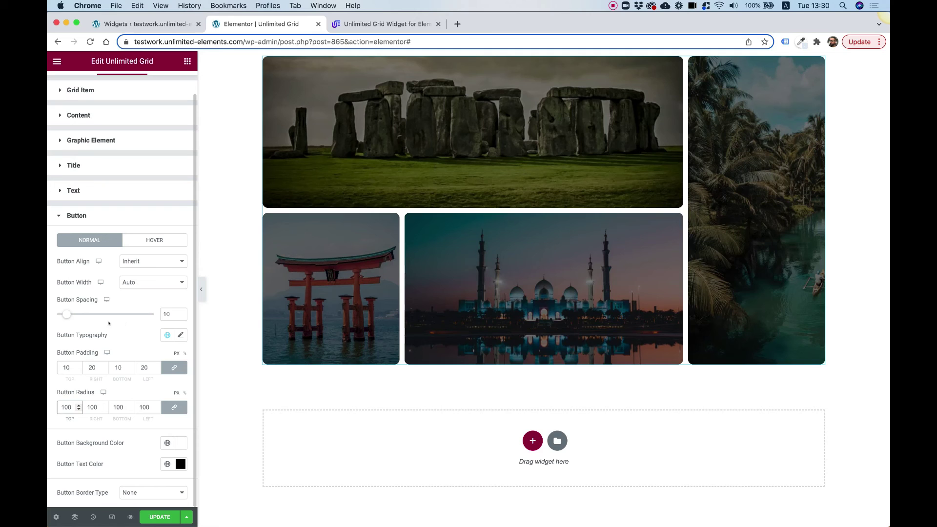
double_click(164, 313)
text(30)
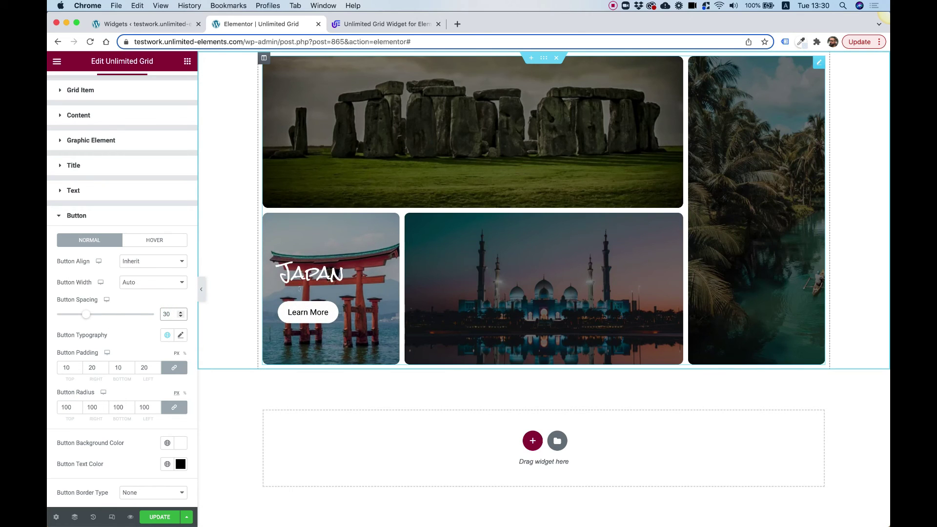
click(124, 340)
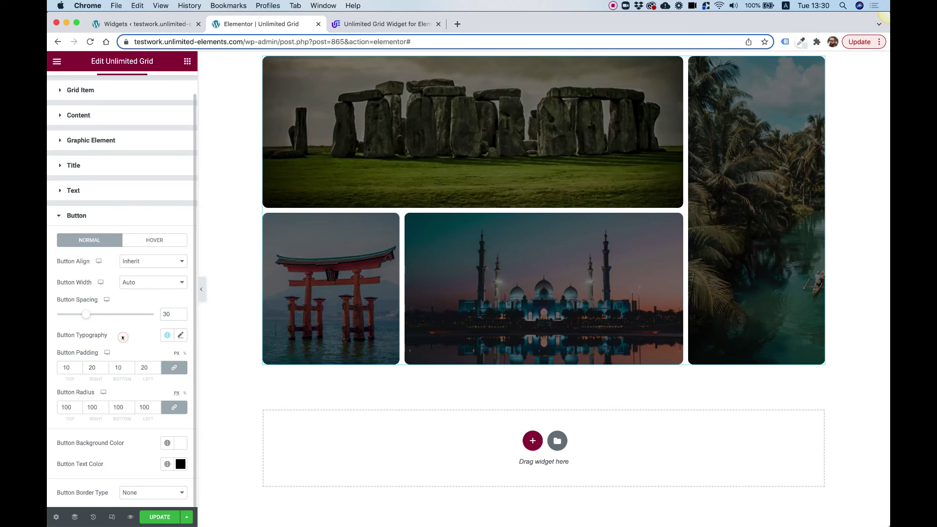
Step: Clear the button background colour and set the border type to Solid
click(179, 444)
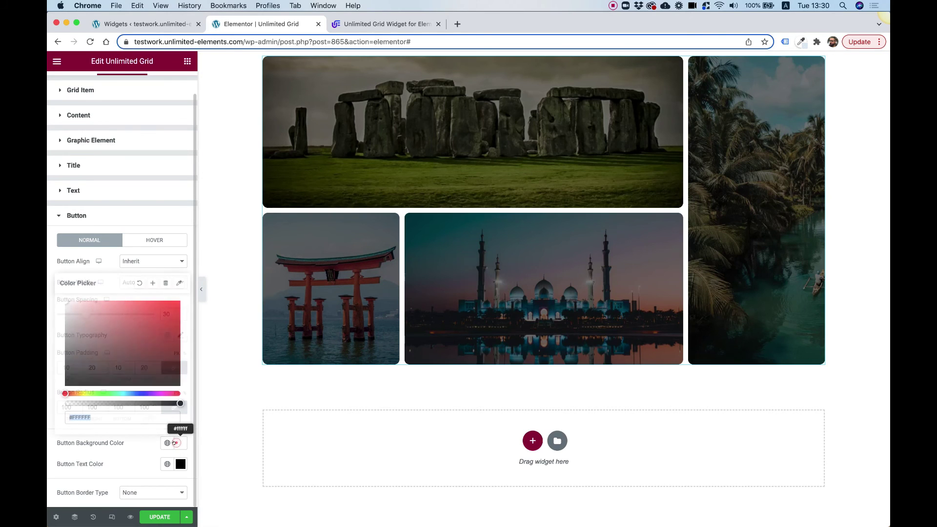
click(140, 284)
click(145, 457)
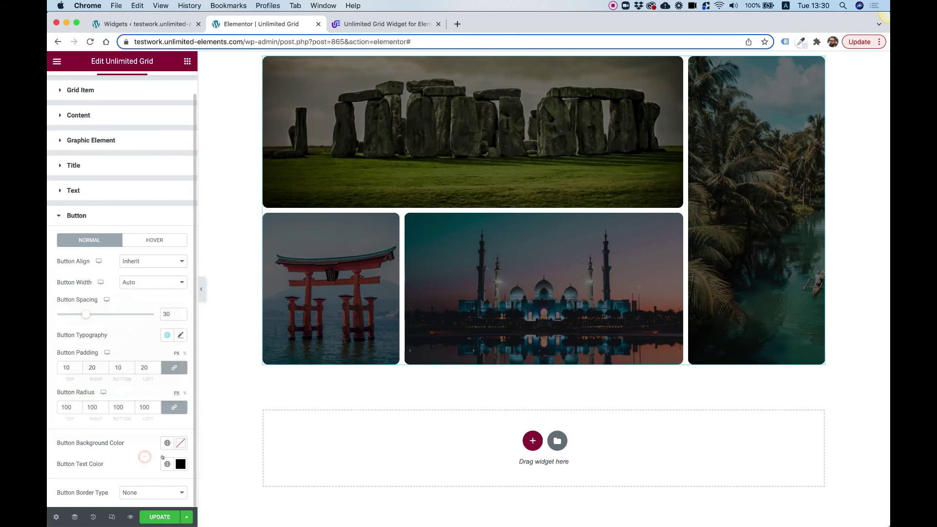
click(132, 493)
click(132, 499)
Step: Set the button border colour and text colour to #FFFFFF
scroll(130, 469, down, 2)
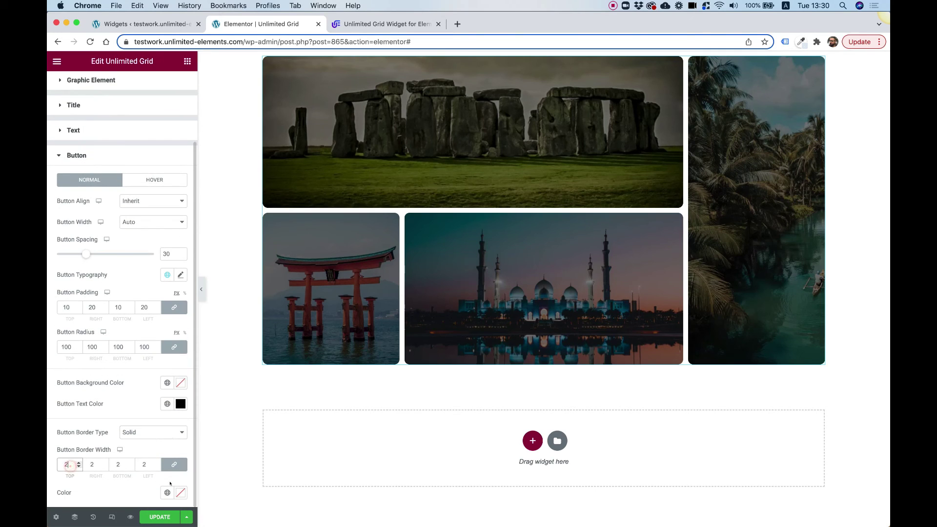
click(181, 493)
text(#FFFFFF)
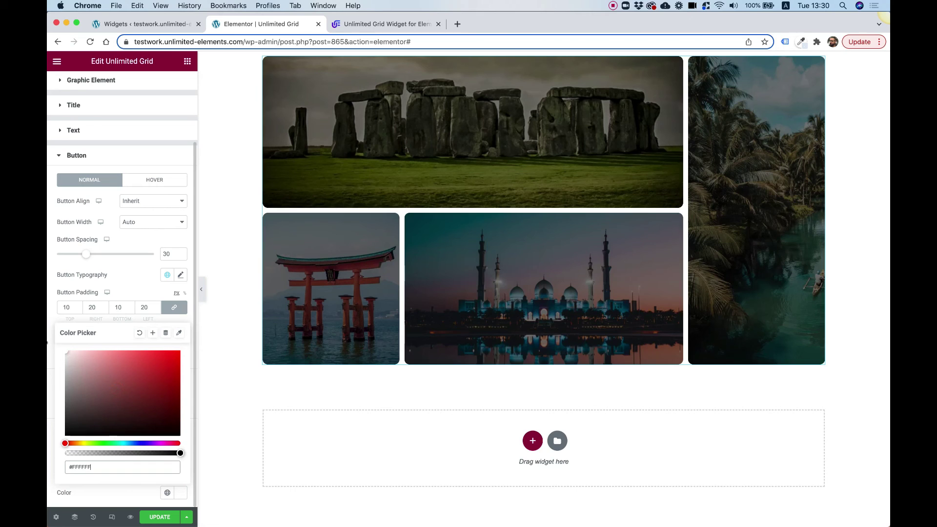
click(112, 323)
click(181, 404)
text(#FFFFFF)
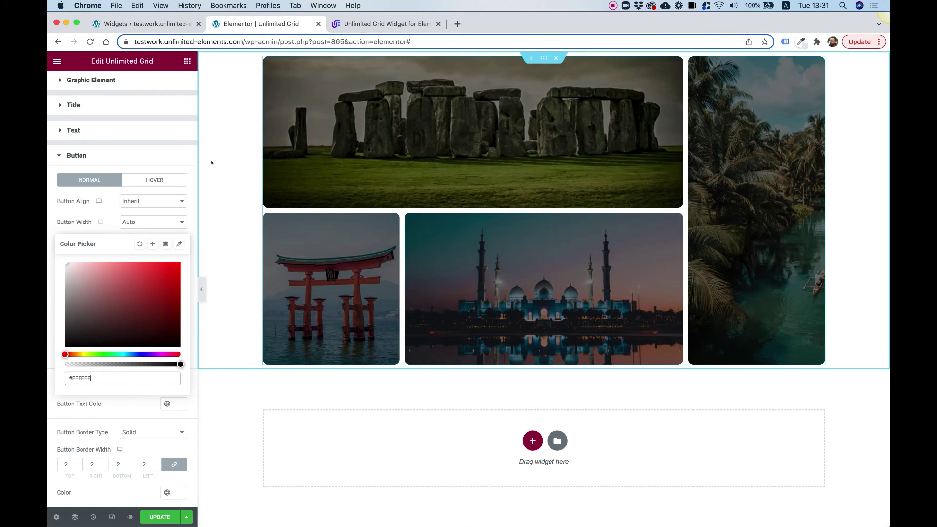
scroll(110, 118, up, 3)
Step: Set Content Align to Center for the United Kindom and Costa Rica items
click(62, 88)
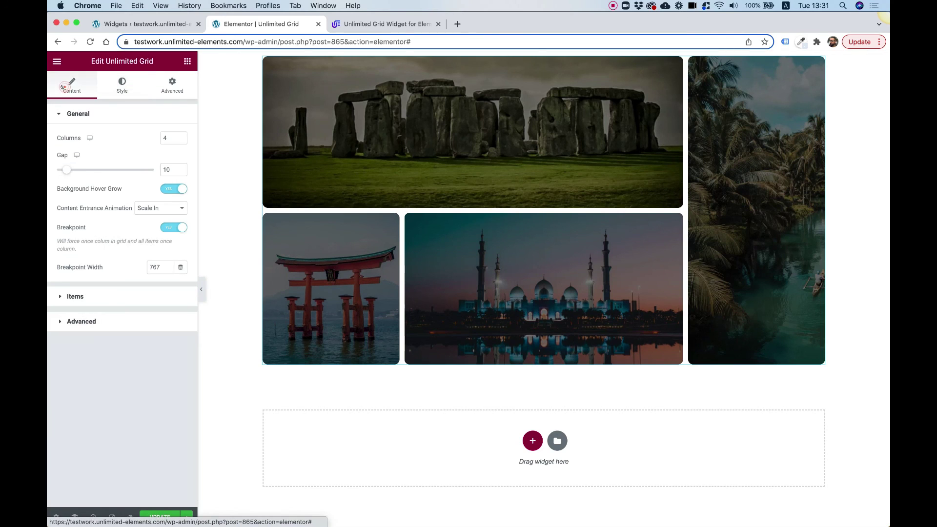
click(102, 294)
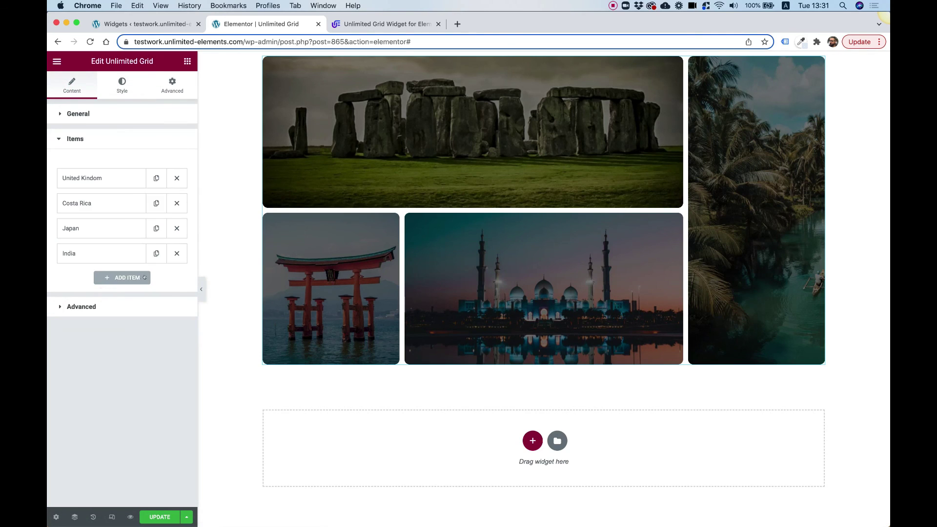
click(90, 184)
click(130, 203)
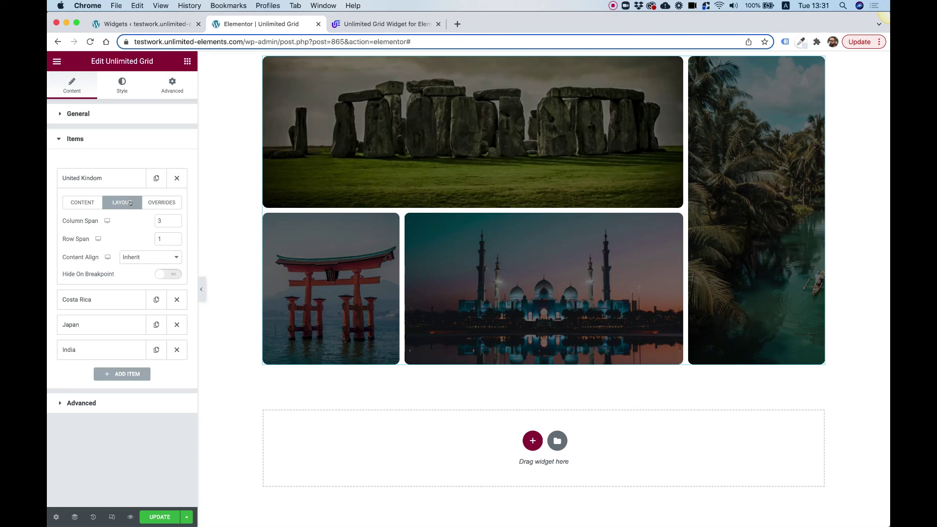
click(156, 256)
click(134, 272)
click(109, 178)
click(105, 204)
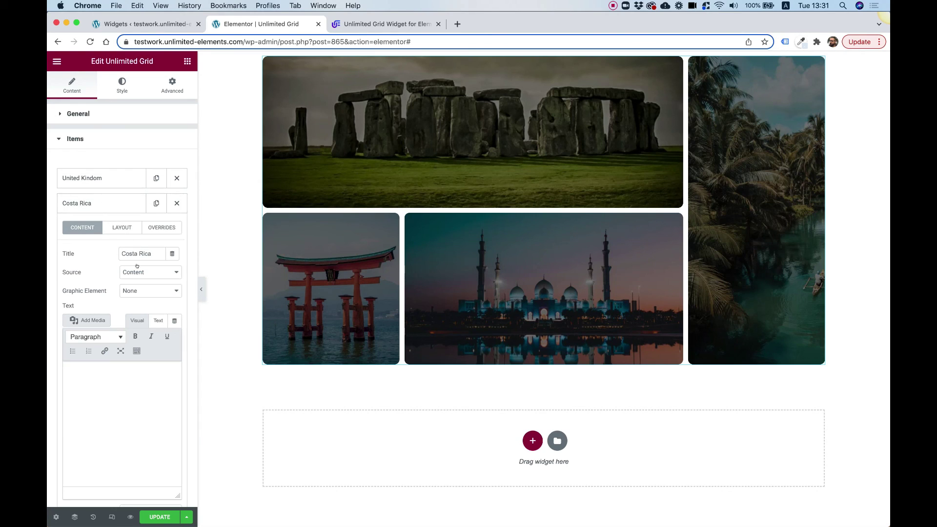
click(129, 229)
click(151, 282)
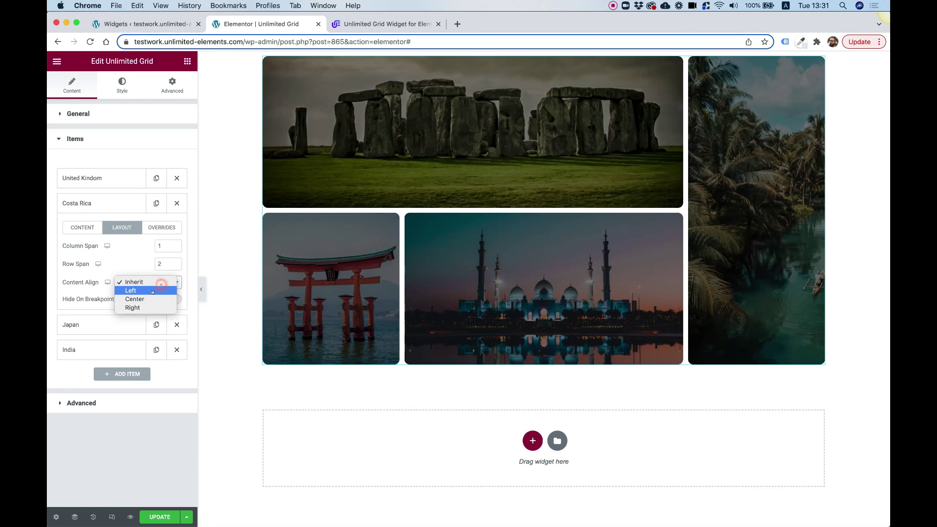
click(149, 299)
click(119, 203)
Step: Set Content Align to Center for the Japan and India items
click(119, 228)
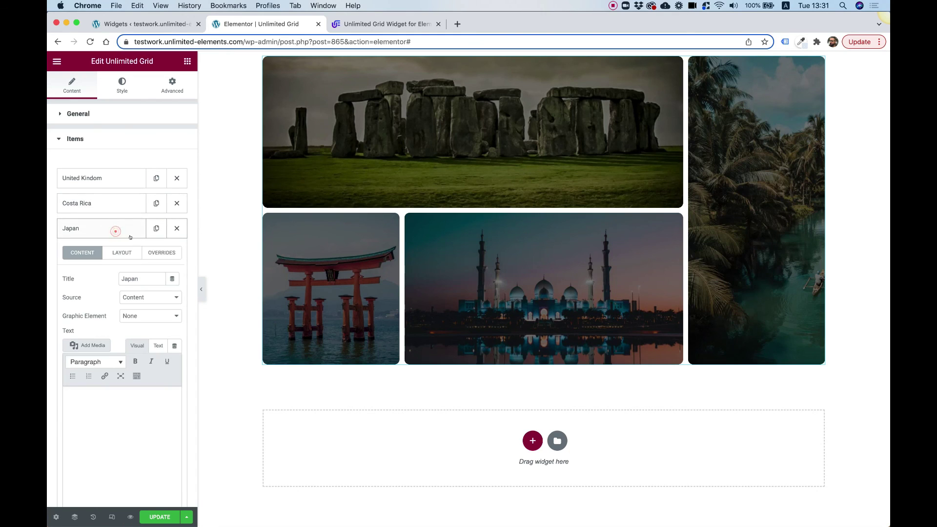
click(132, 298)
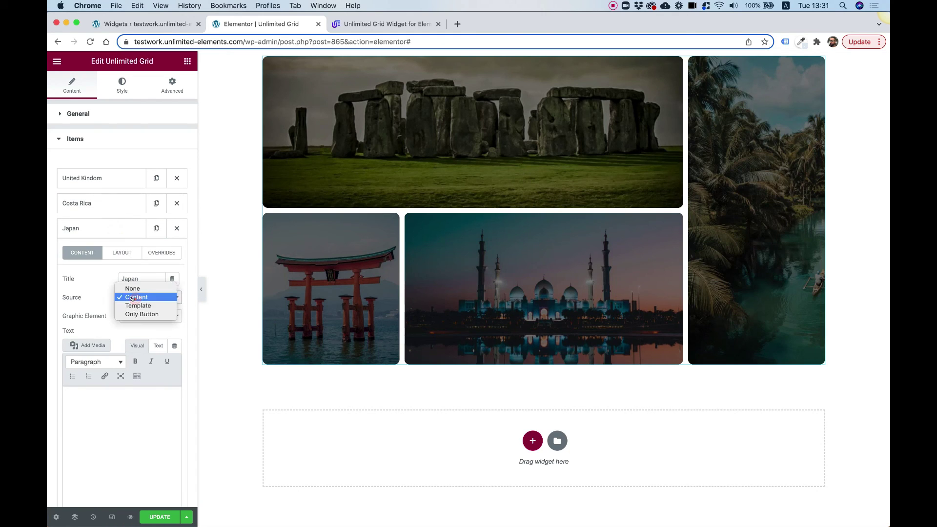
click(84, 295)
click(117, 252)
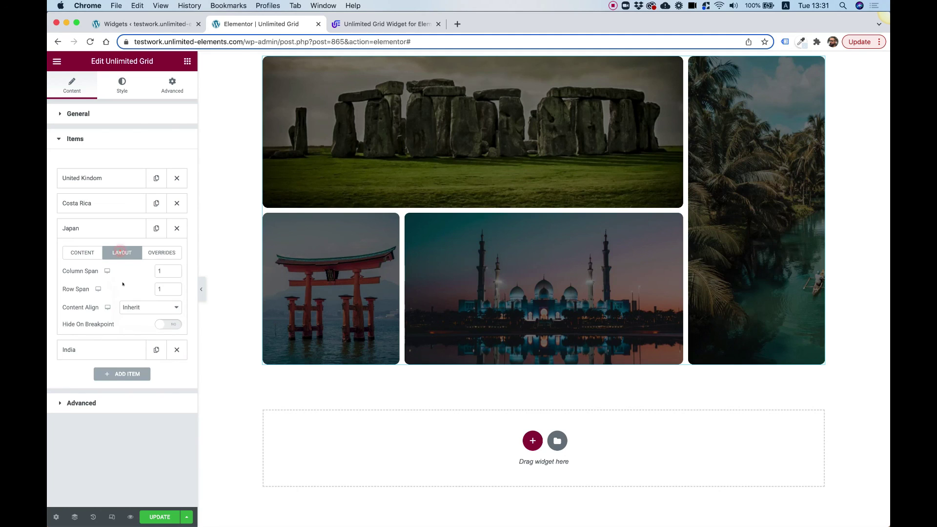
click(146, 307)
click(142, 323)
click(113, 229)
click(109, 259)
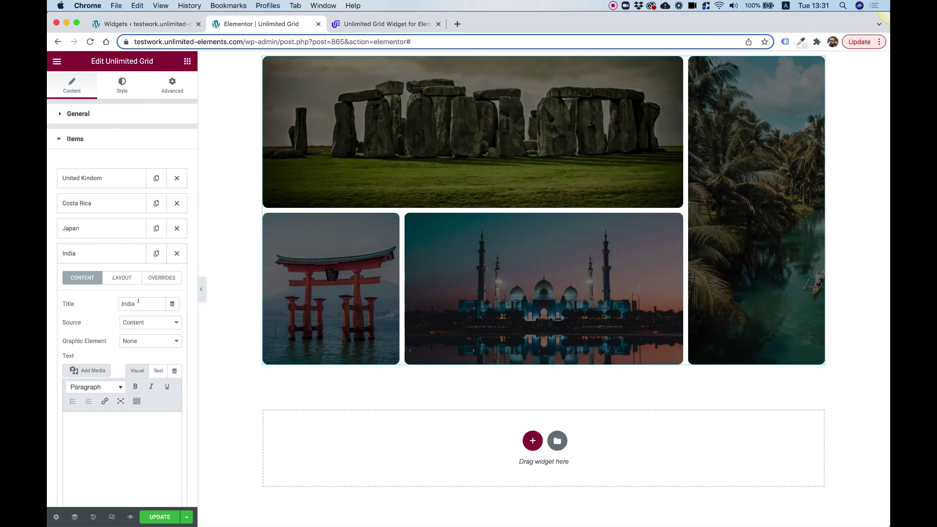
click(122, 282)
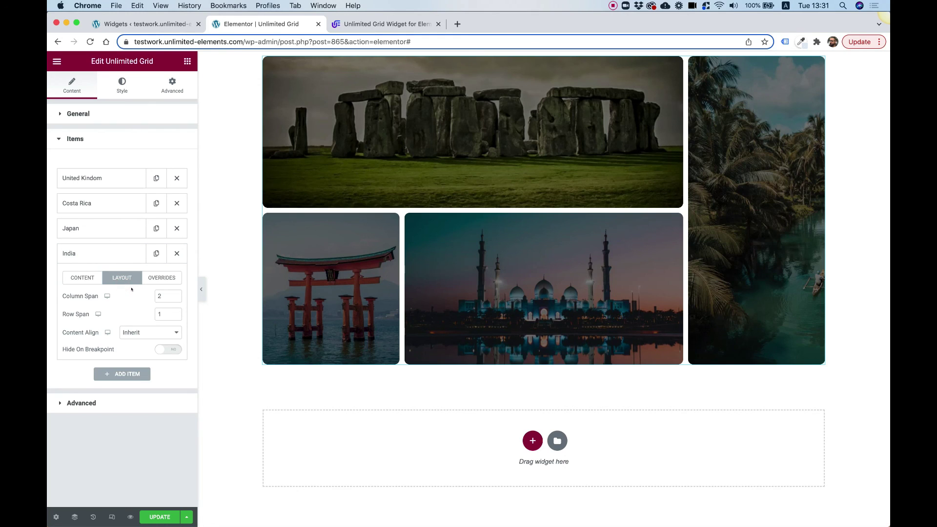
click(137, 332)
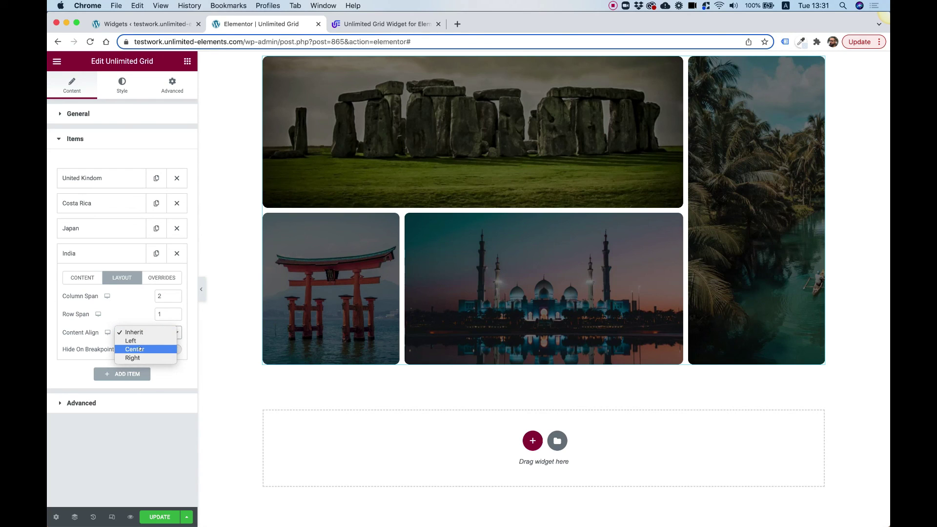
click(140, 349)
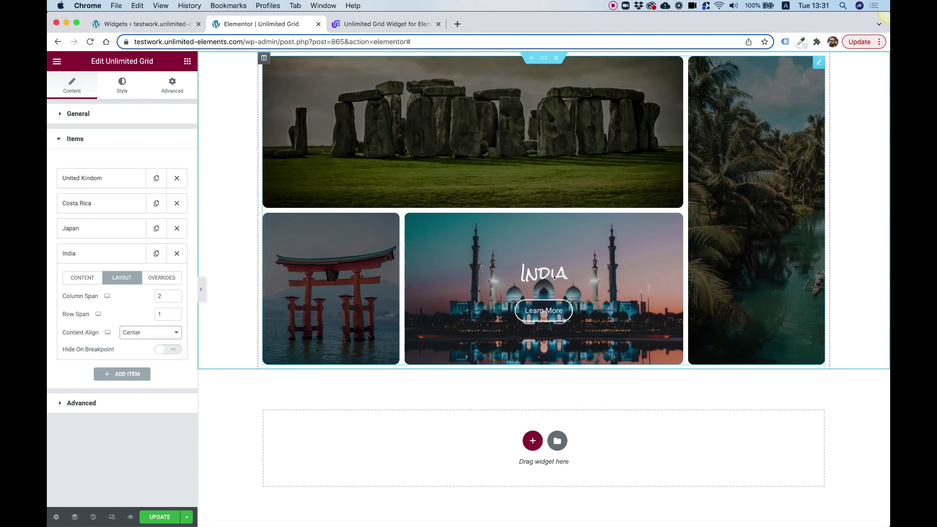